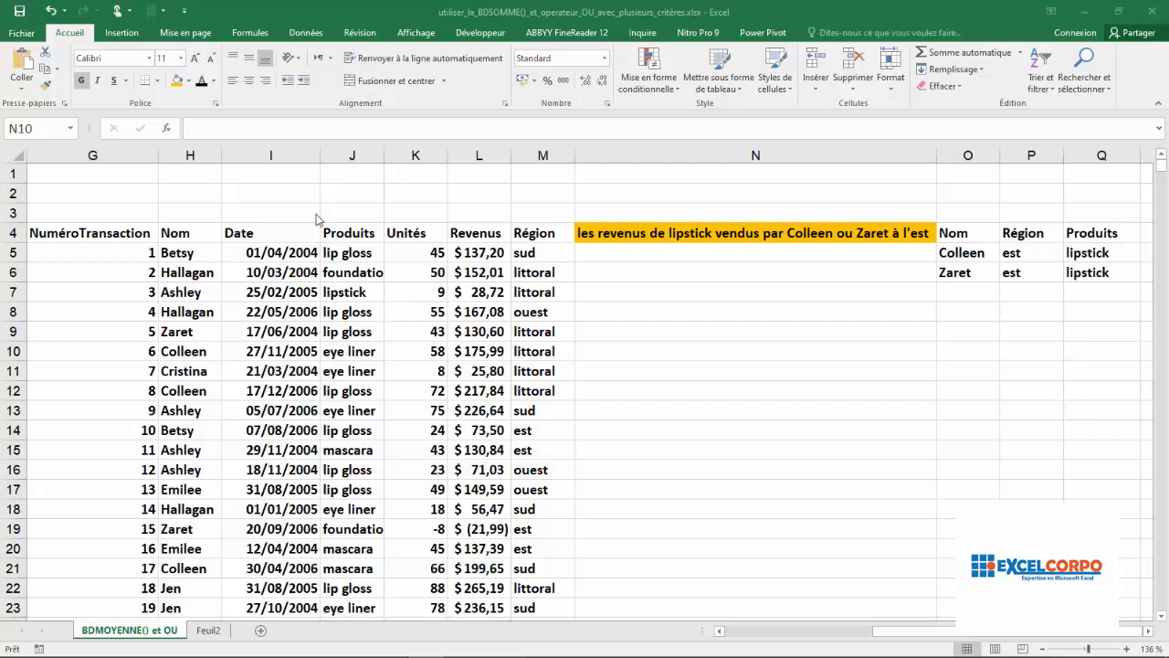
Step: Examine the sales table's columns G to M one by one, from NuméroTransaction through Région
click(181, 212)
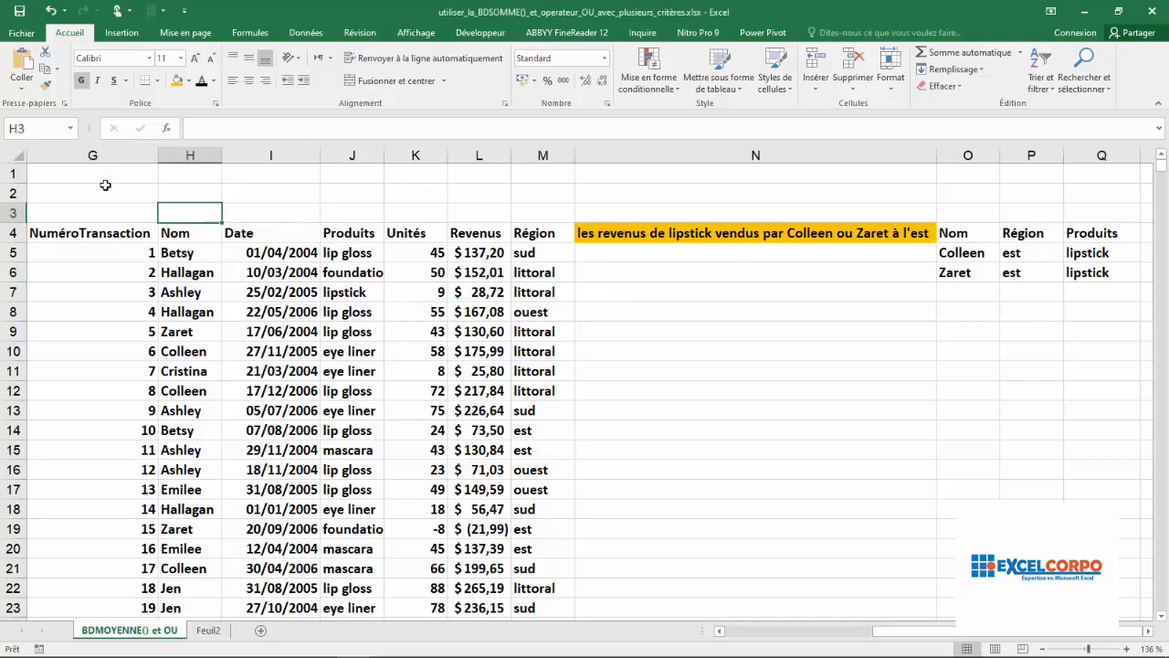
click(76, 150)
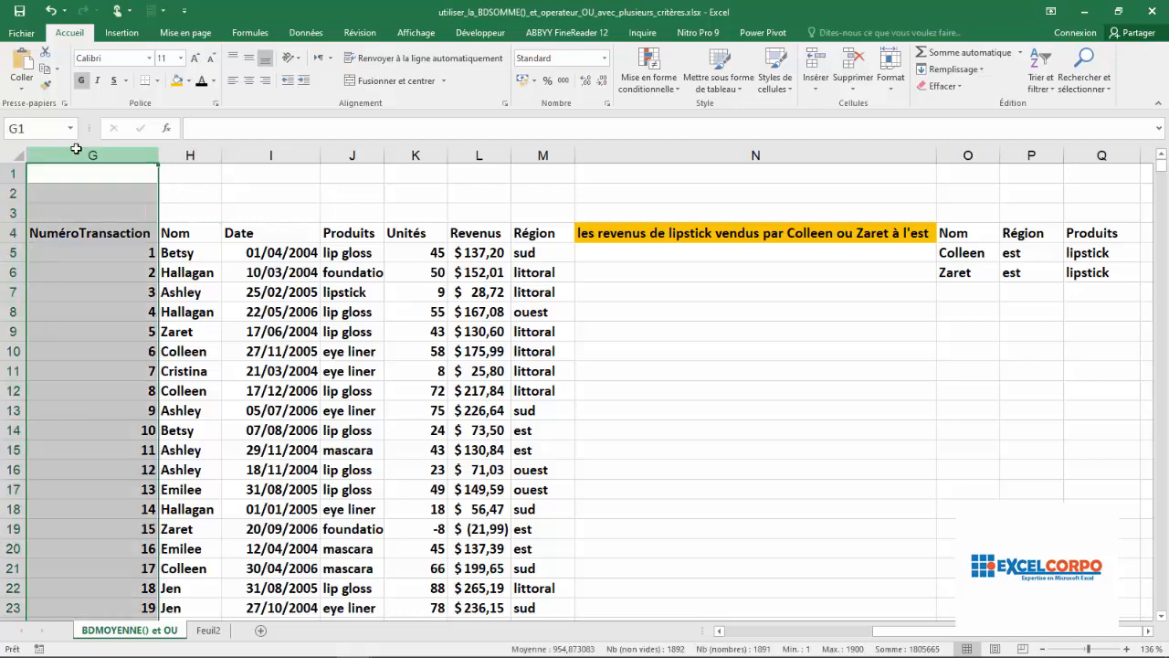
click(197, 157)
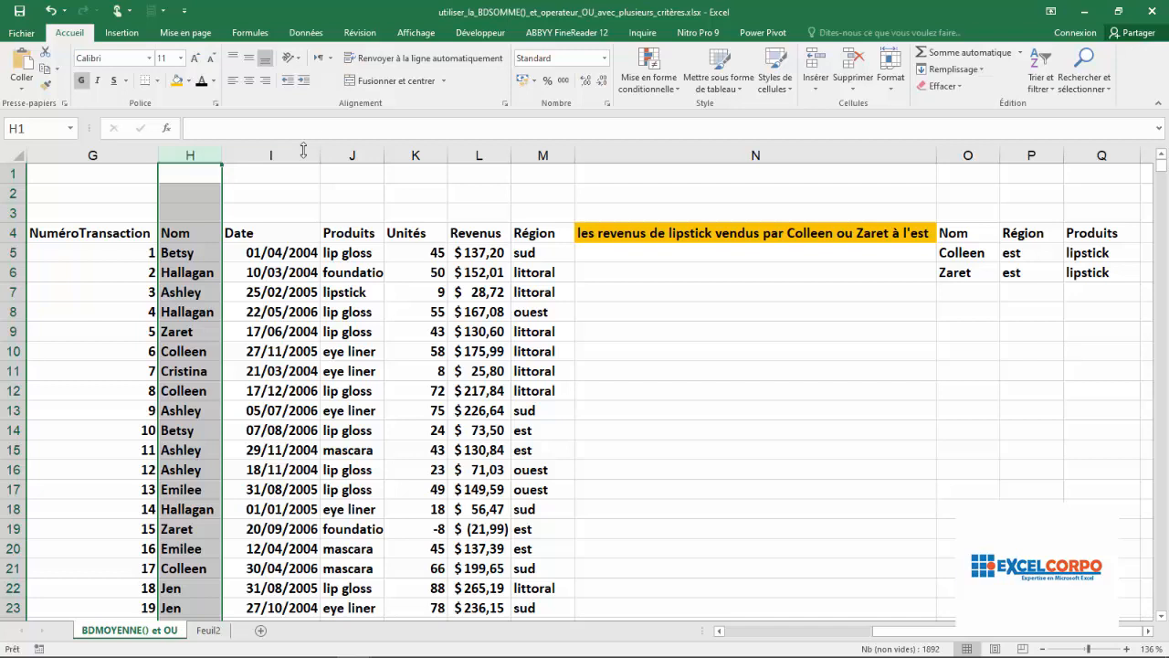
click(269, 154)
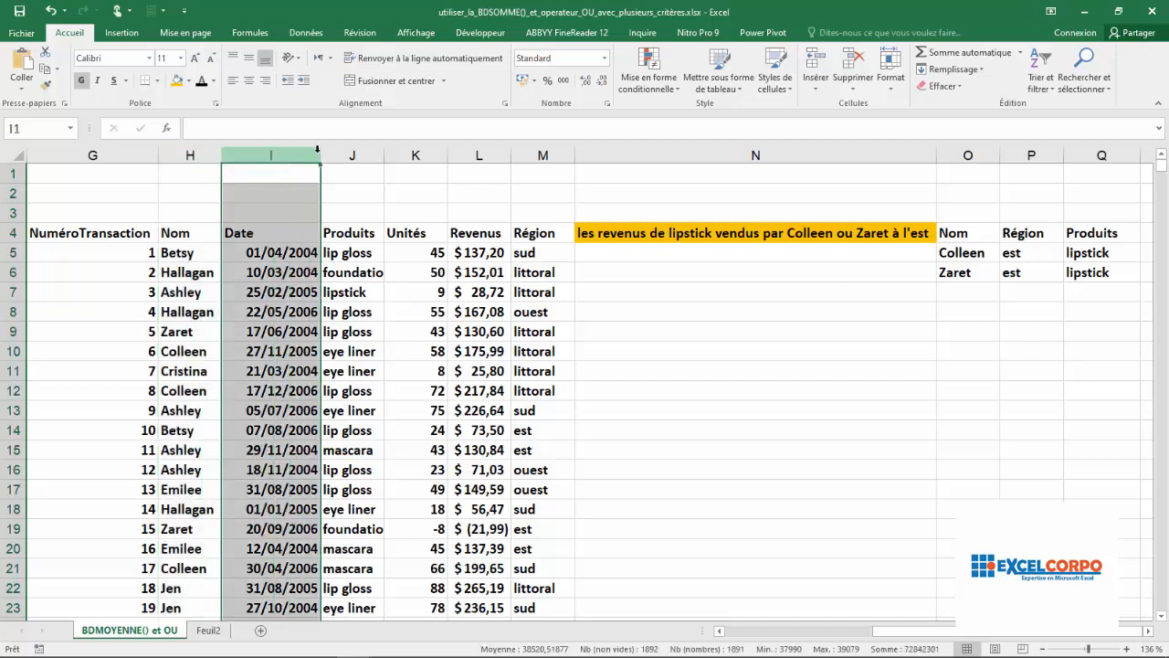
click(354, 154)
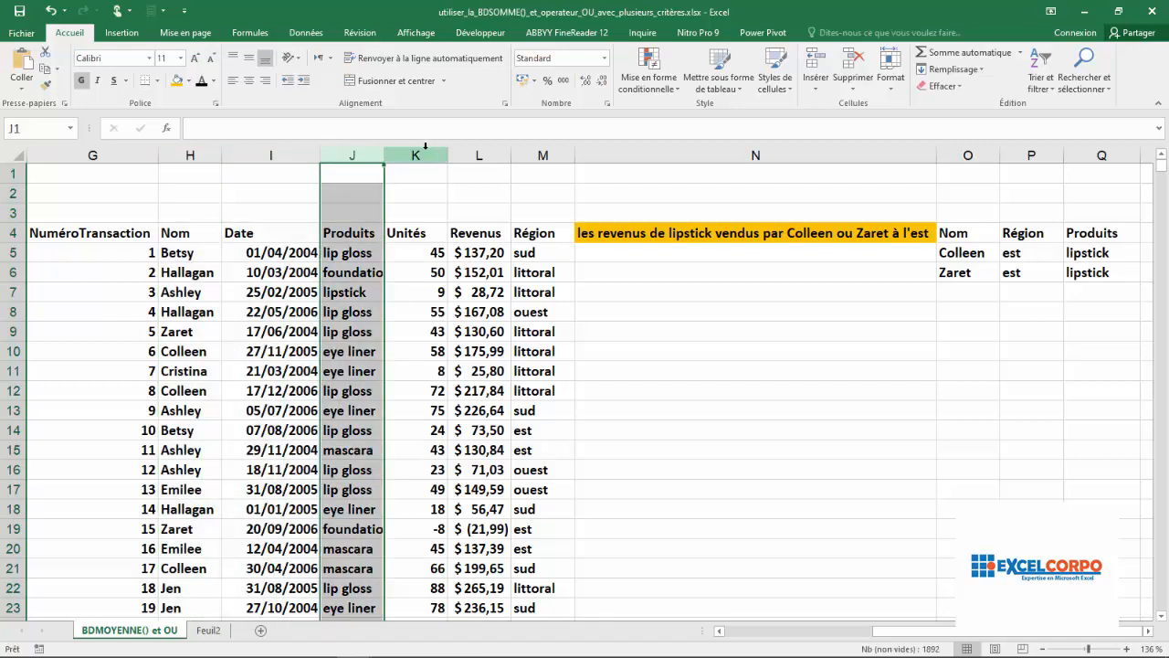
click(422, 154)
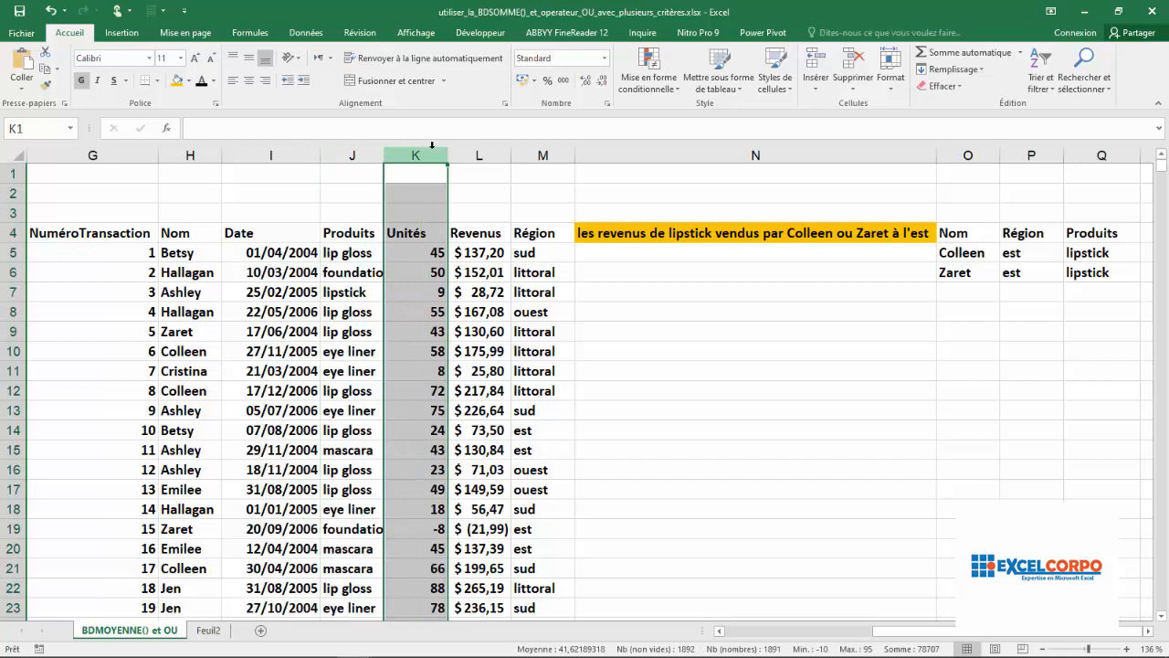
click(481, 150)
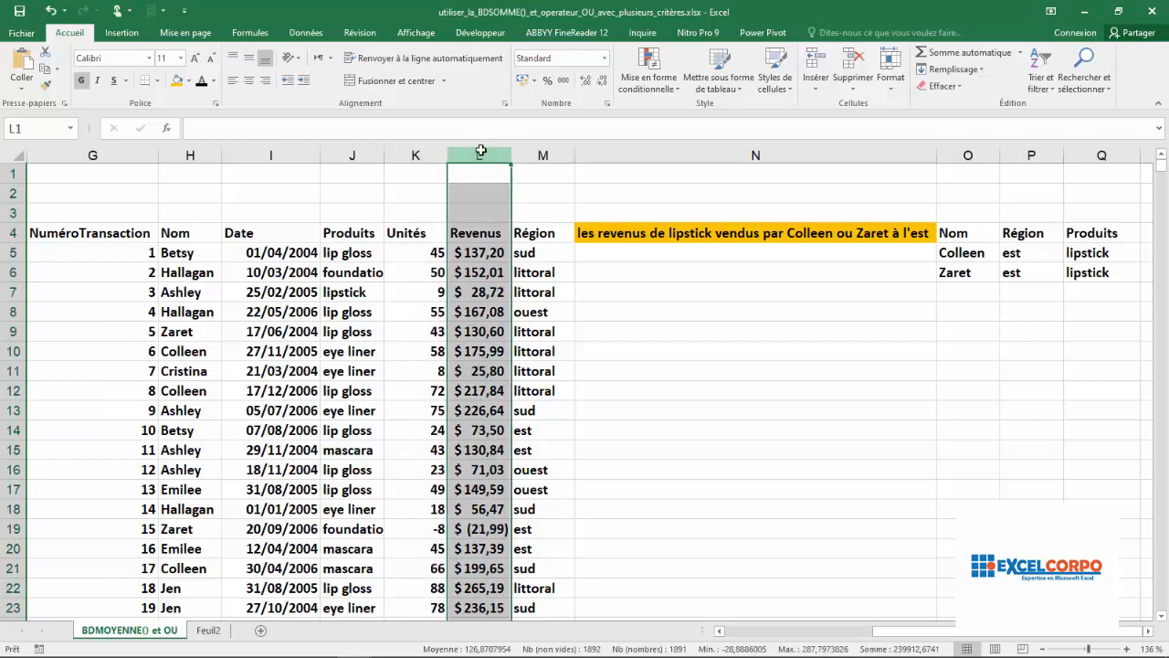
click(544, 152)
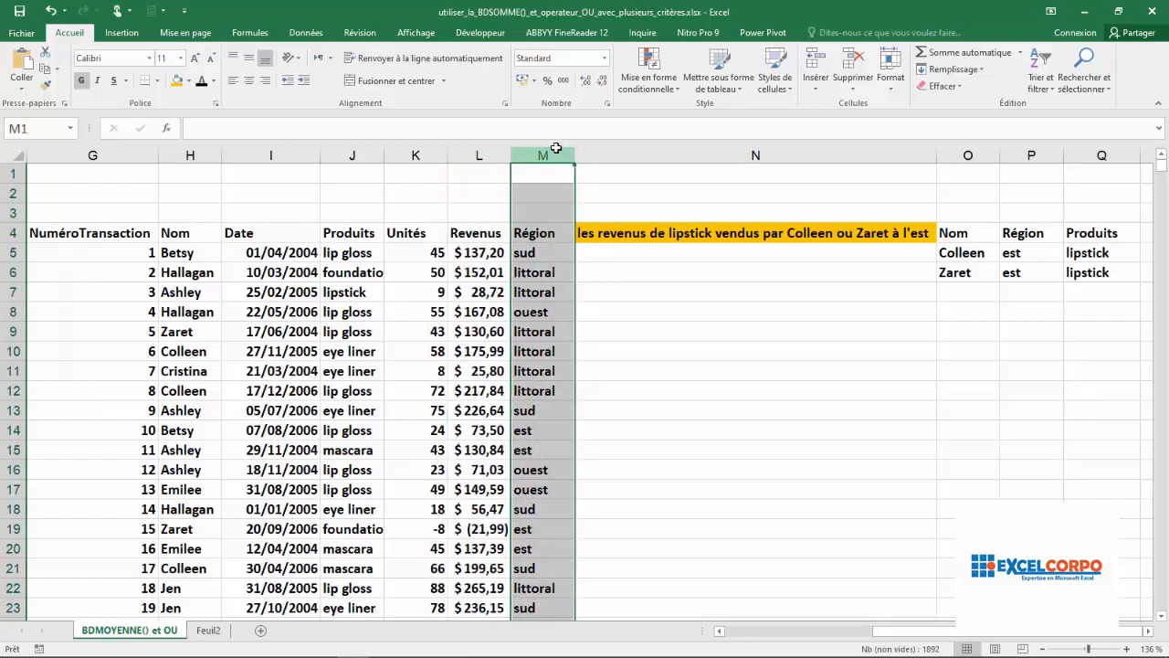
Step: Go through the named ranges Date, données, Nom, NuméroTransaction, Produits, Région, Revenus and Unités to check which cells each covers
click(70, 129)
click(38, 155)
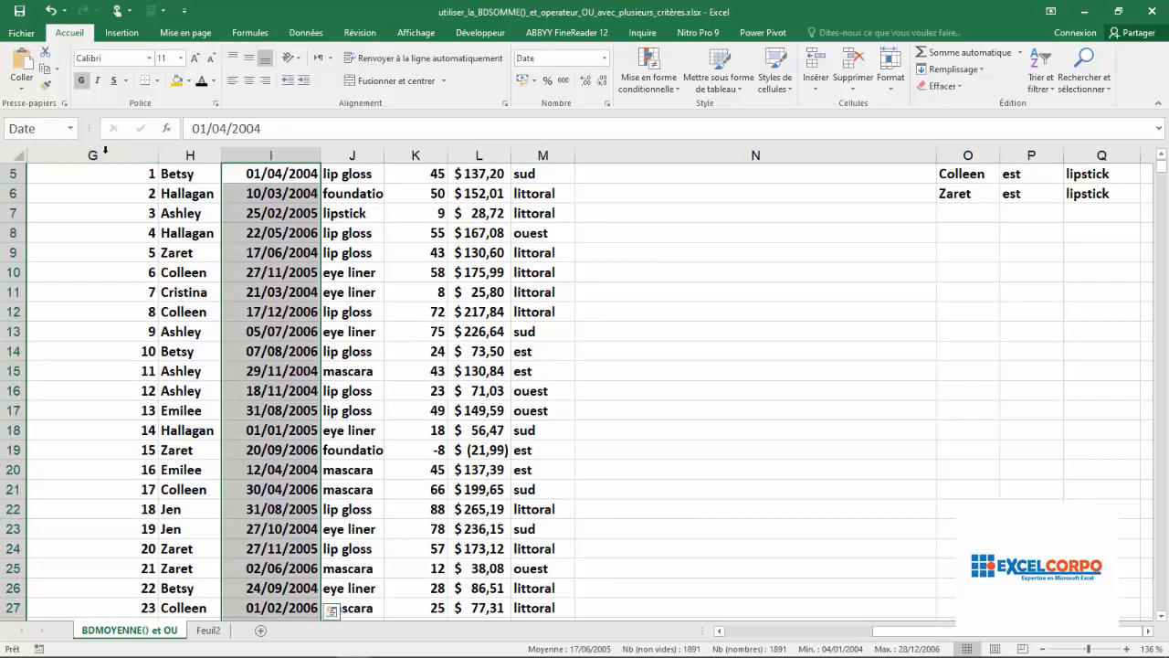
click(71, 128)
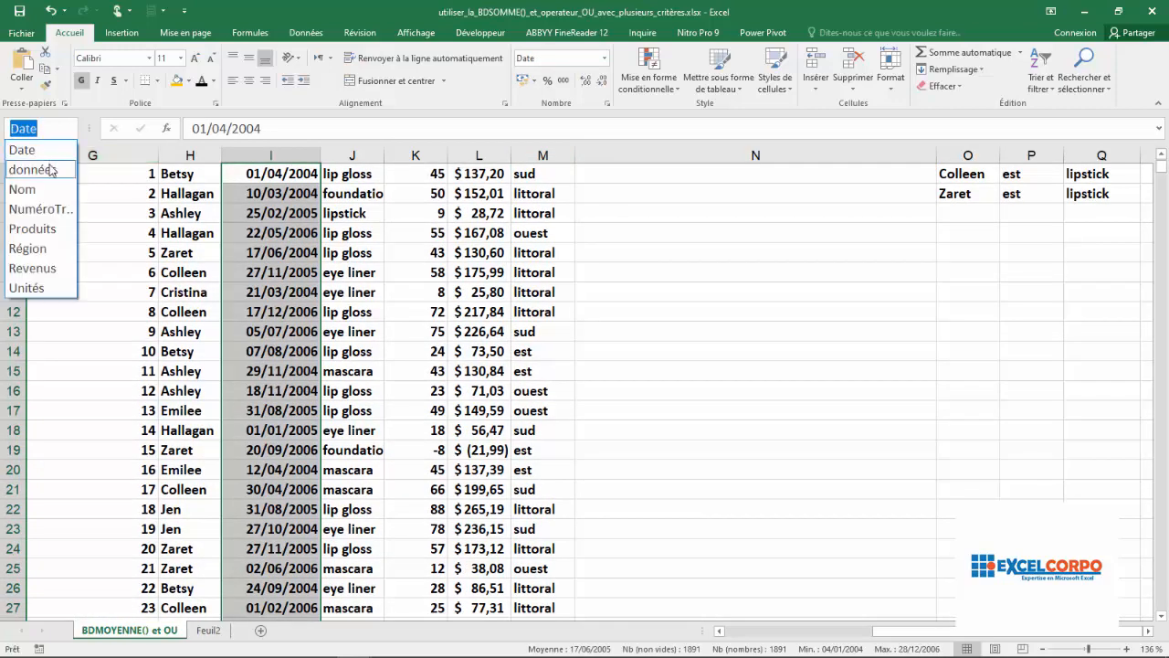
click(50, 171)
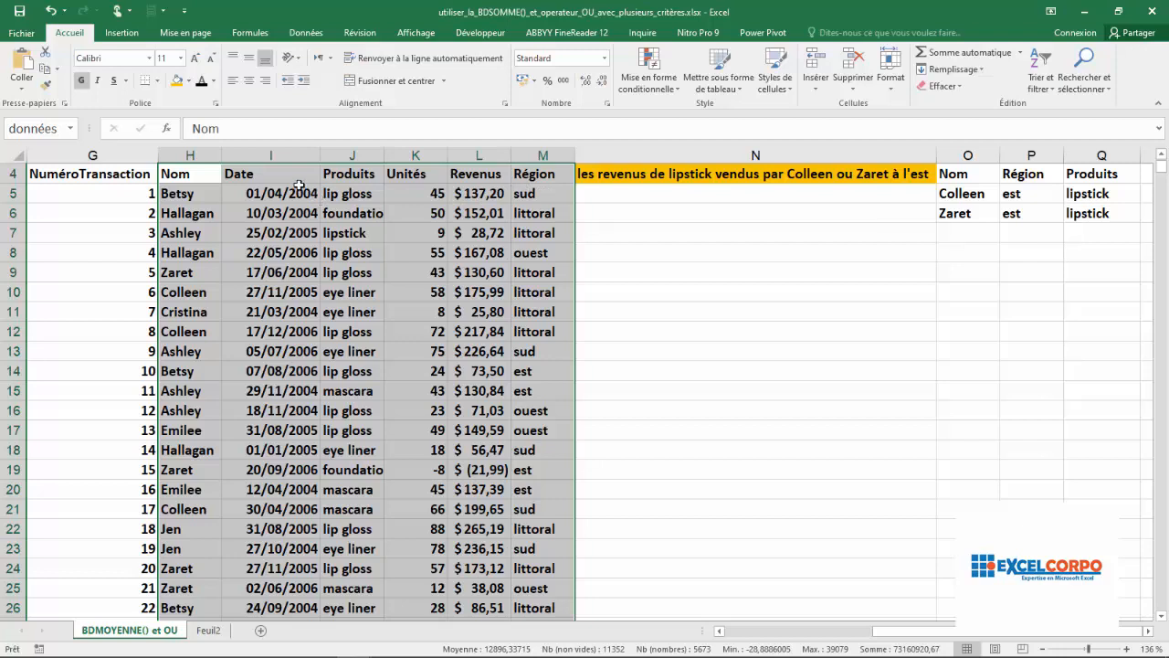
click(69, 128)
click(42, 170)
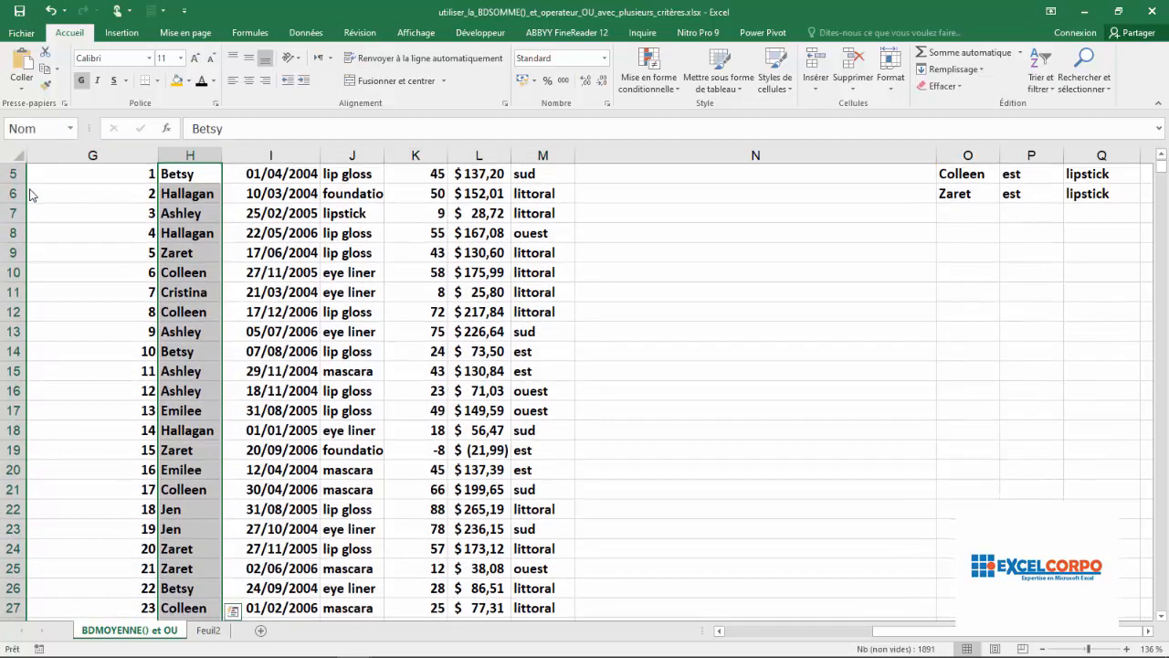
click(71, 128)
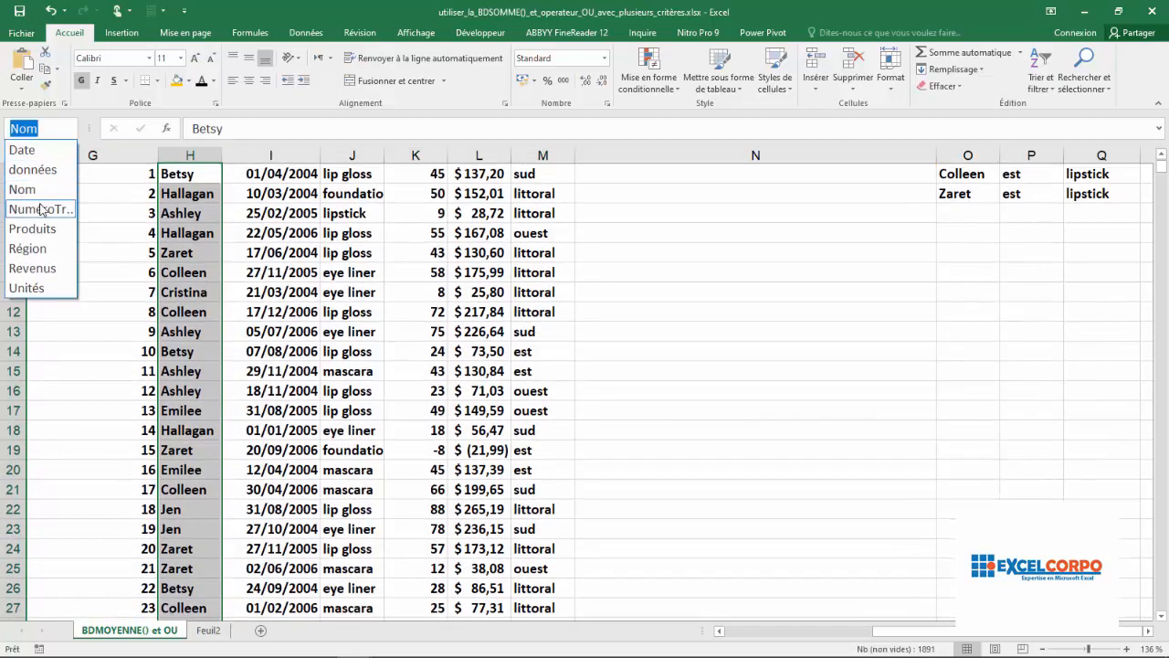
click(41, 209)
click(70, 129)
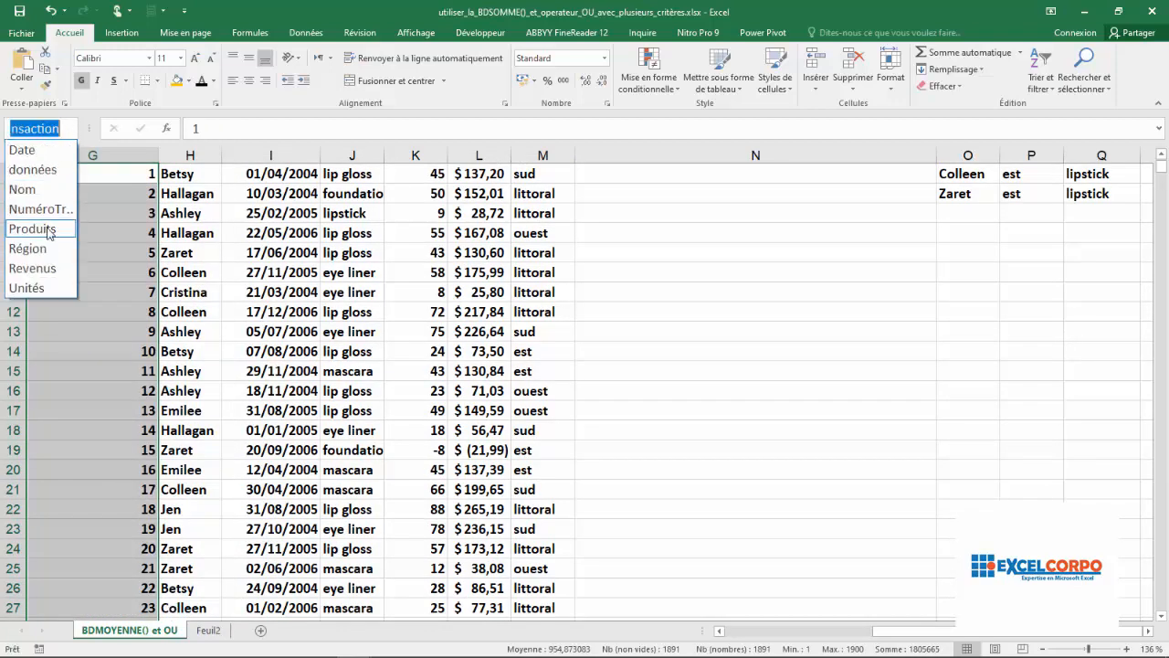
click(41, 230)
click(70, 128)
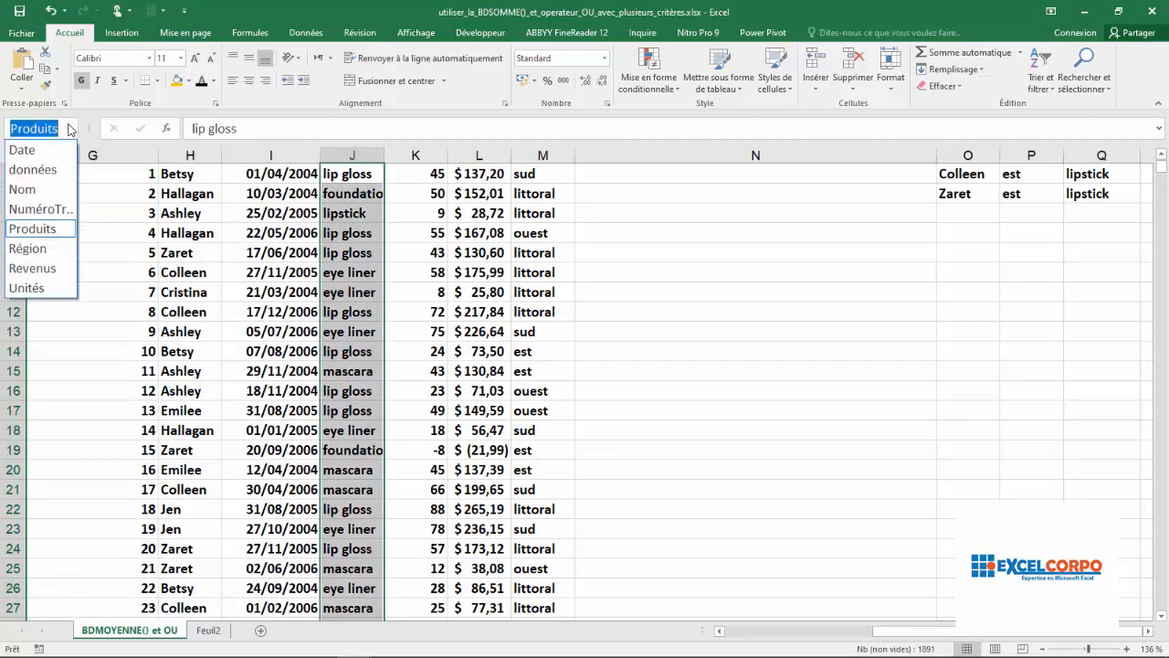
click(42, 249)
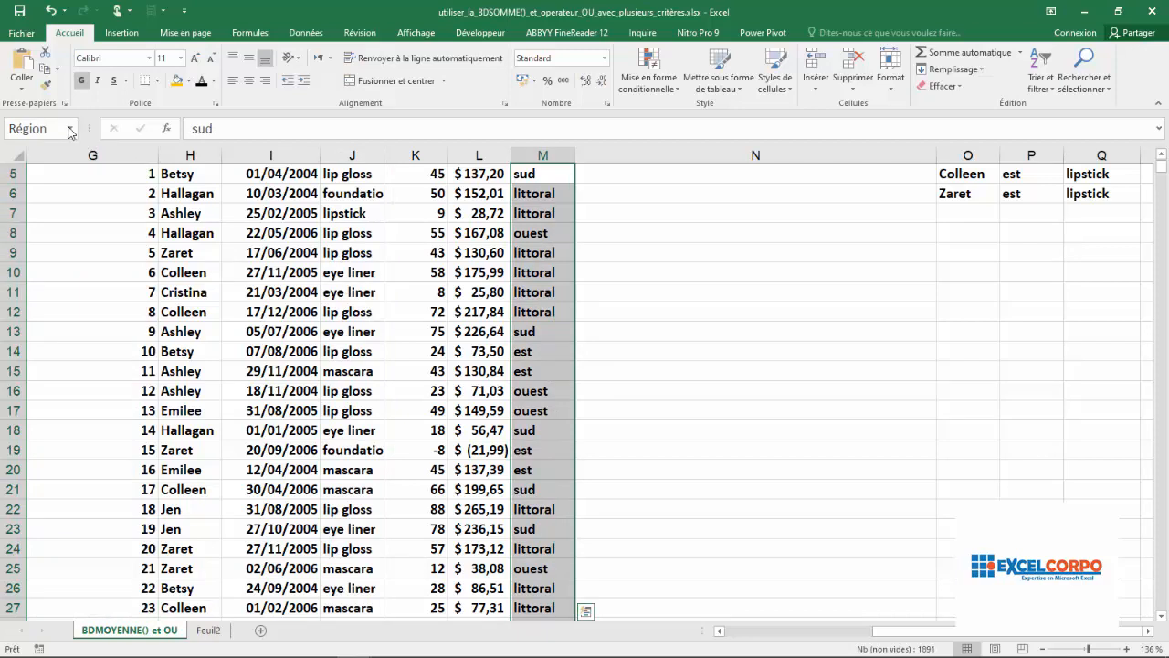
click(71, 128)
click(41, 270)
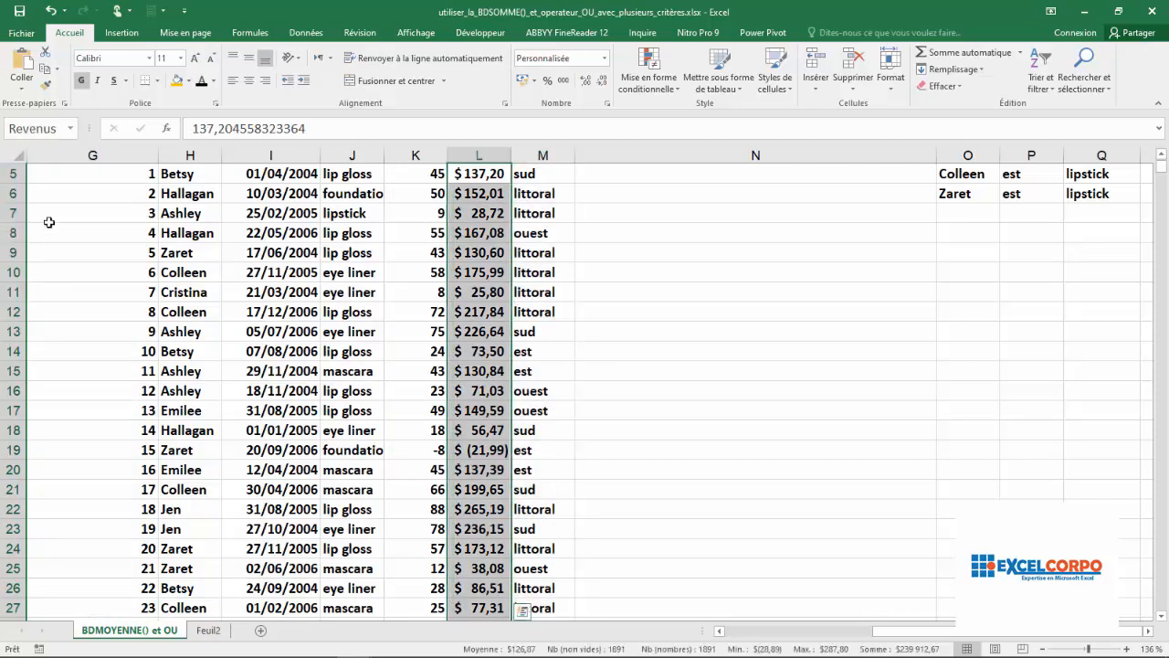
click(71, 128)
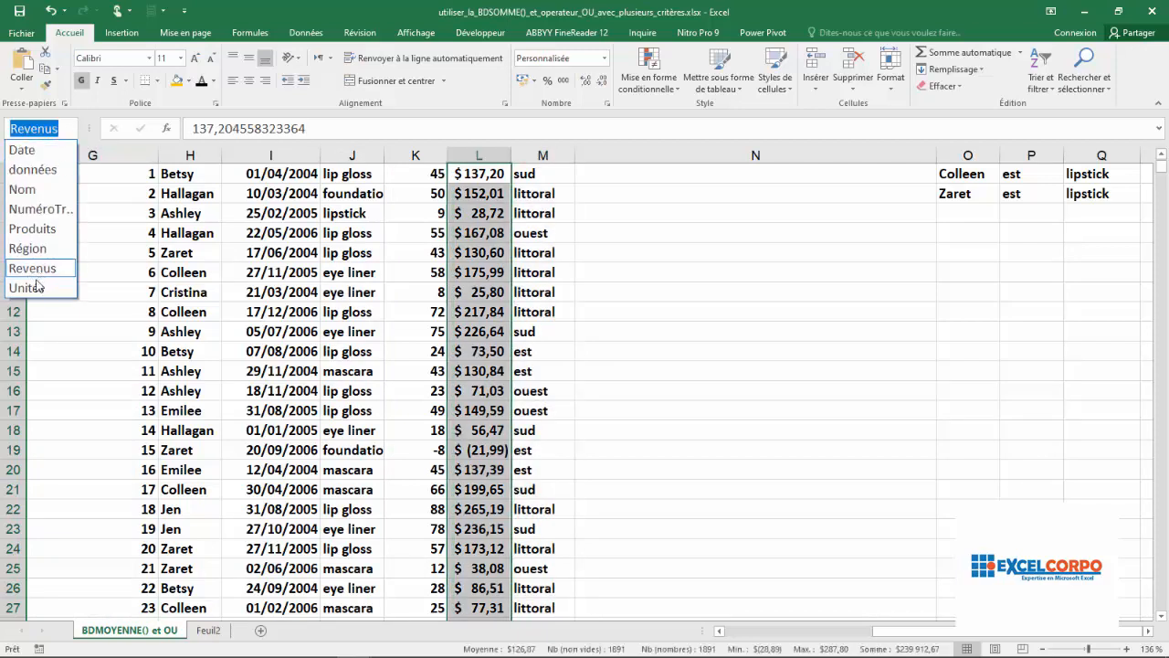
click(27, 288)
click(543, 272)
click(775, 229)
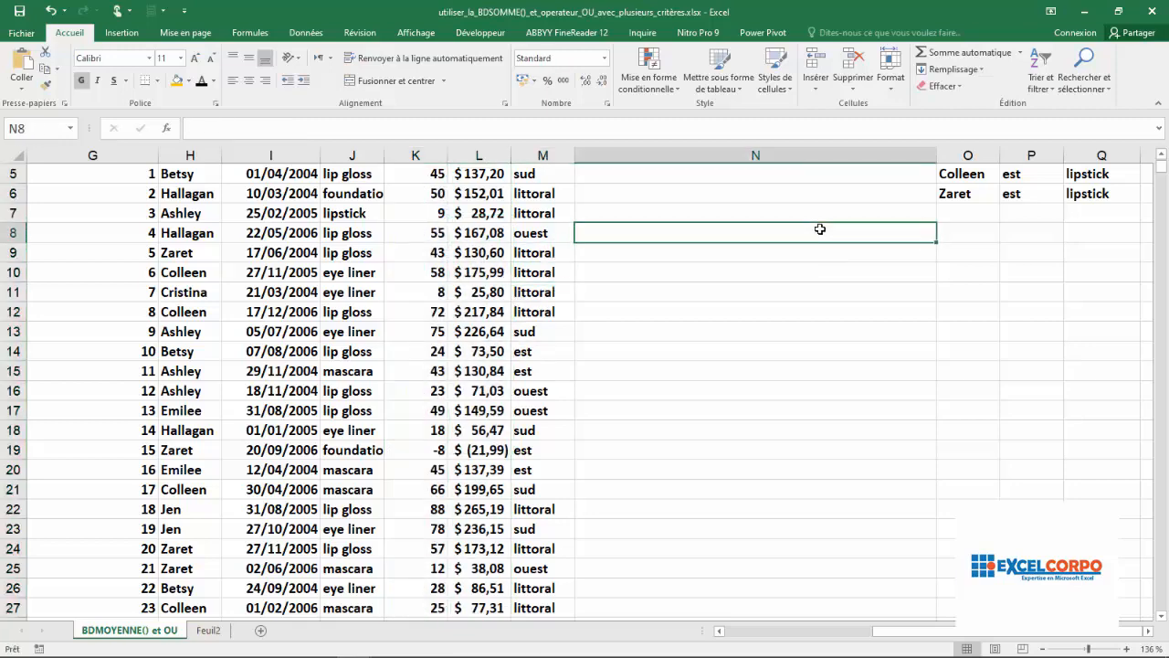
Step: Review the revenue question in N4 and the criteria range O4:Q6 with its Nom, Région and Produits columns
drag(1162, 168, 1163, 159)
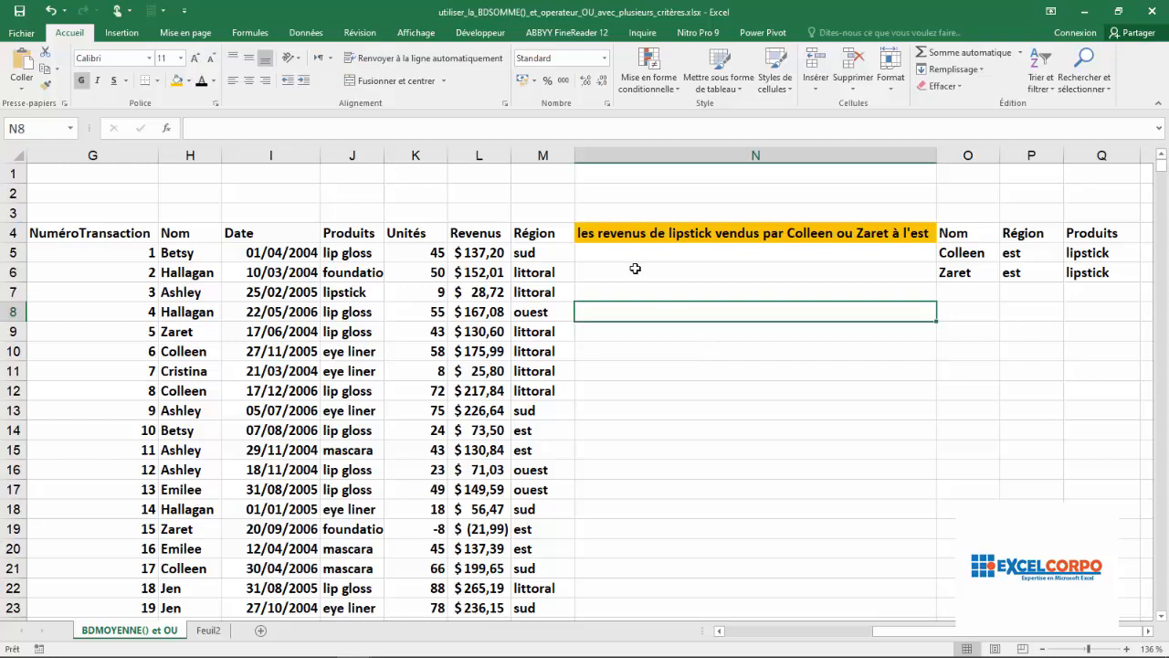
click(663, 237)
double_click(646, 237)
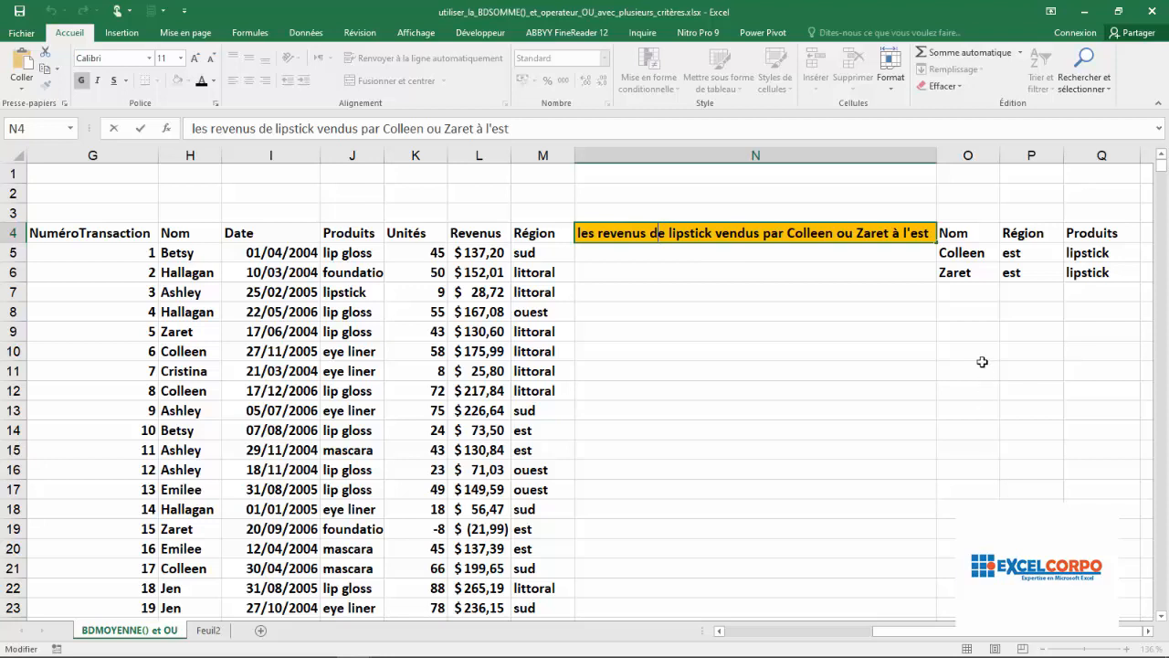
click(960, 233)
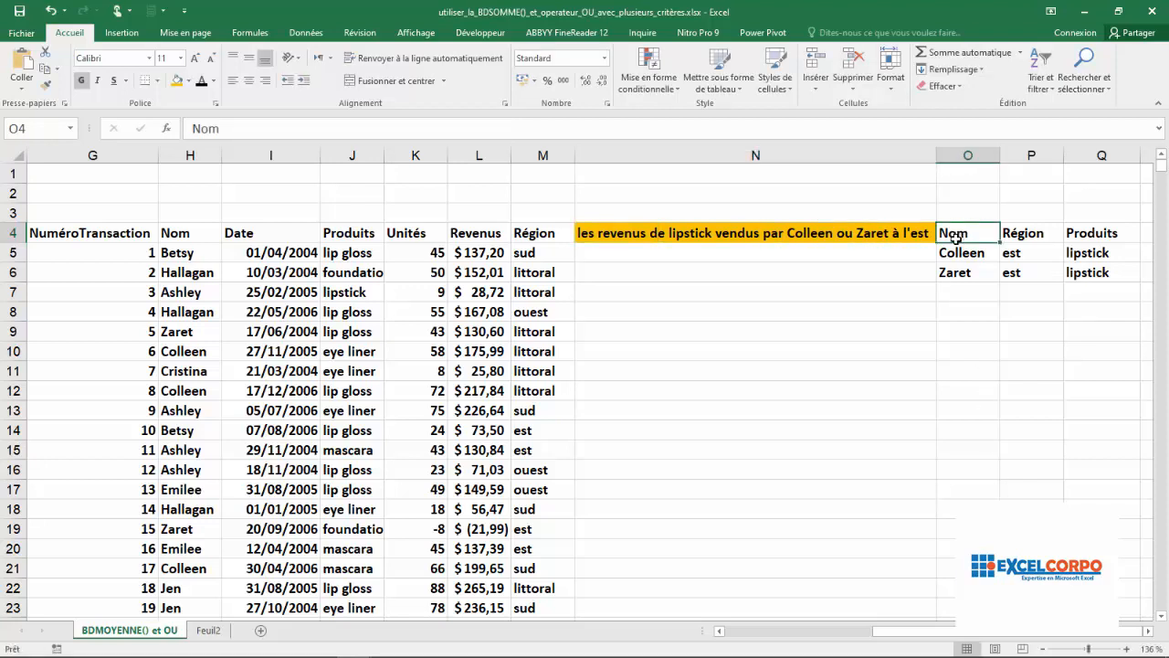
click(1024, 233)
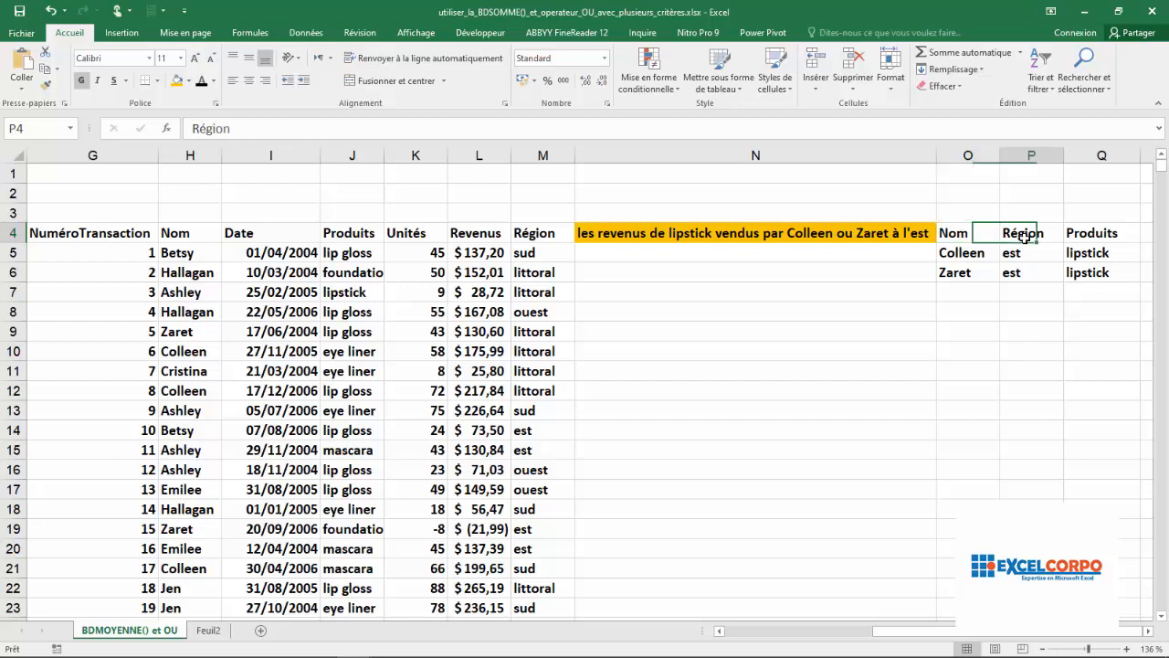
click(1077, 233)
click(982, 232)
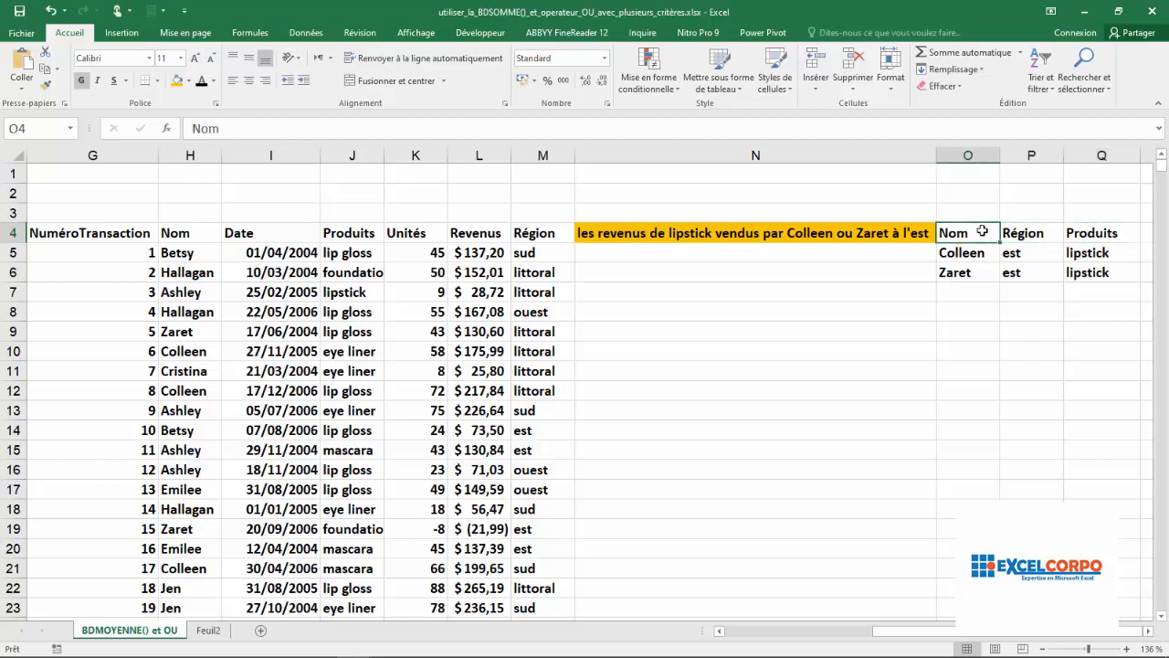
drag(970, 252, 1012, 271)
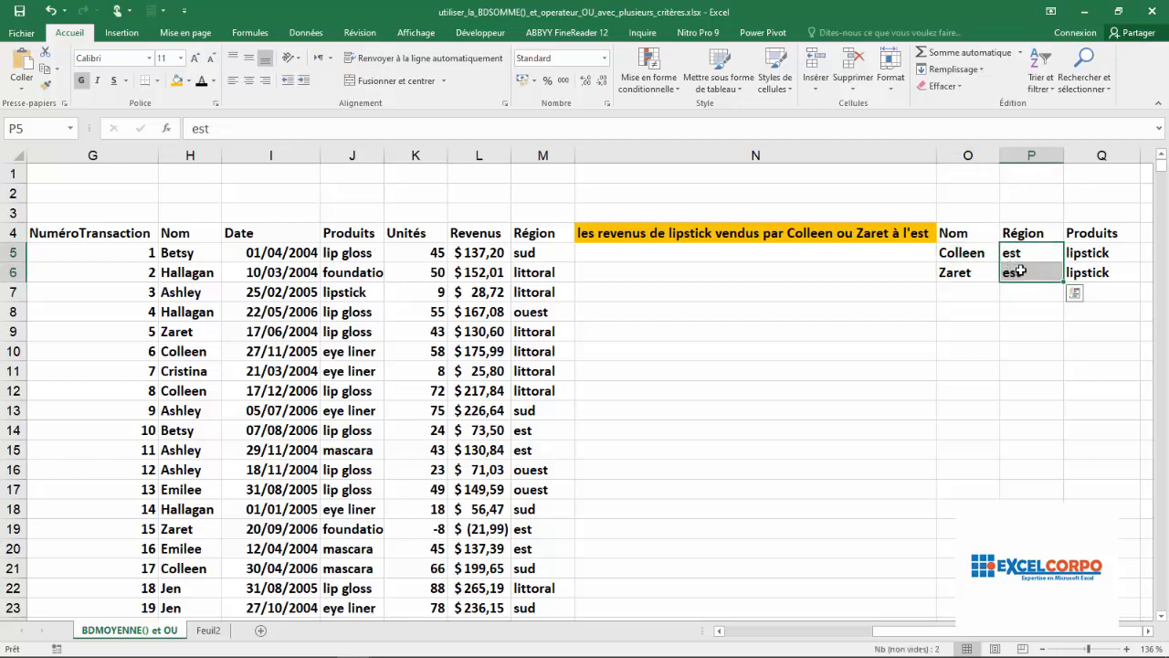
drag(1080, 254, 1079, 272)
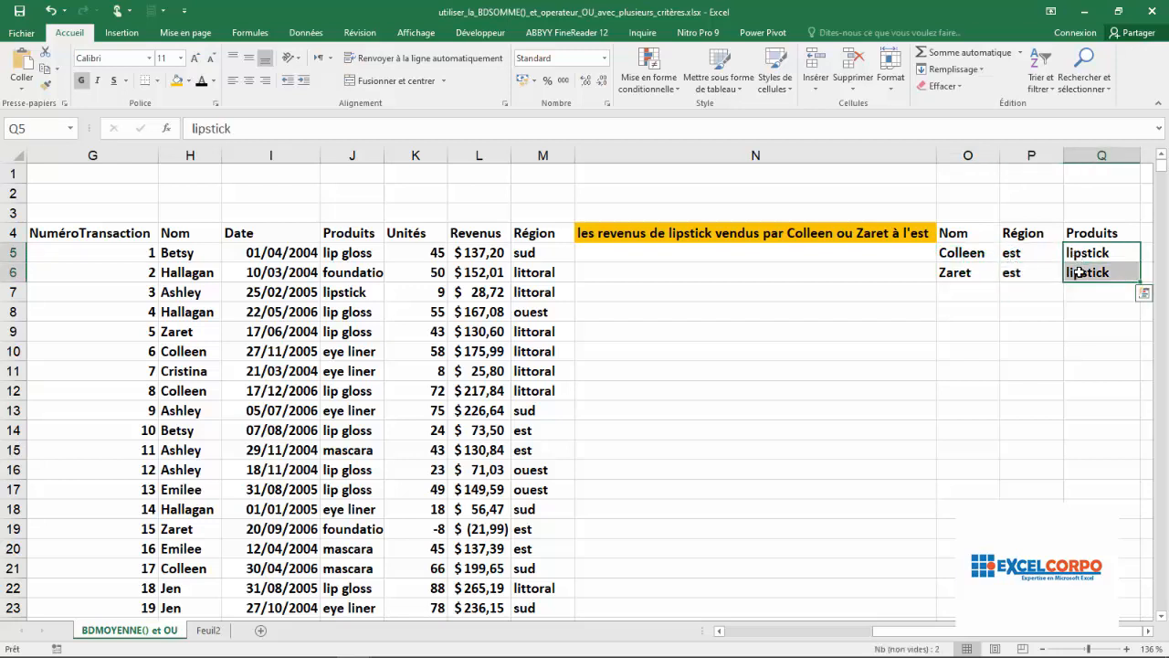
click(974, 254)
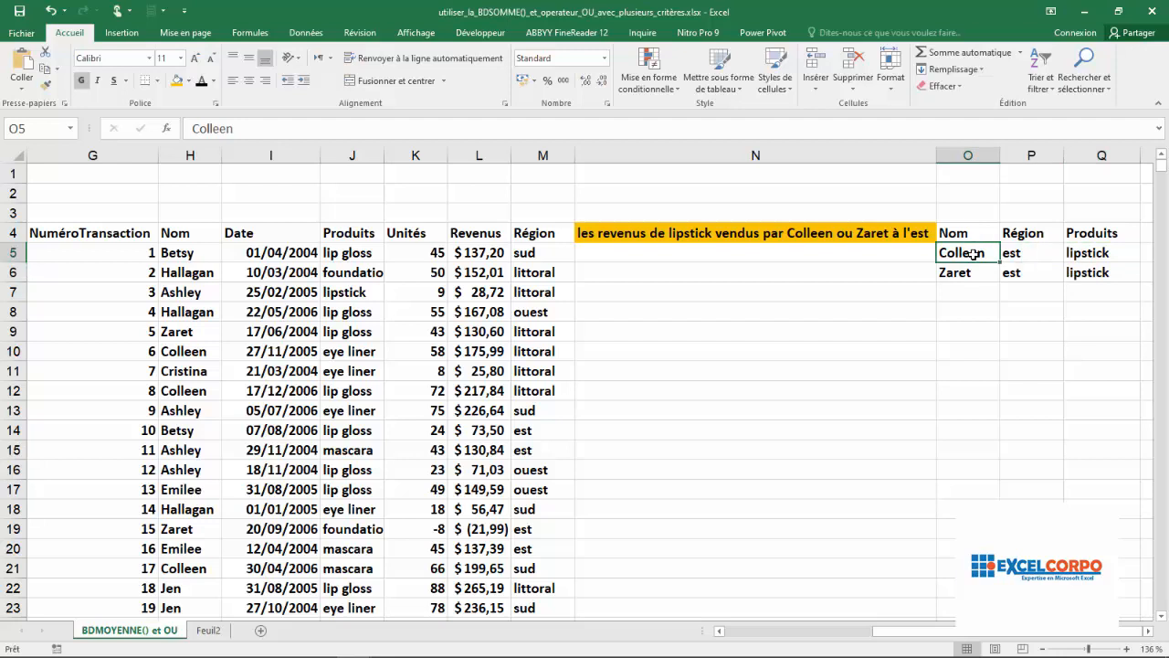
drag(970, 234, 1097, 272)
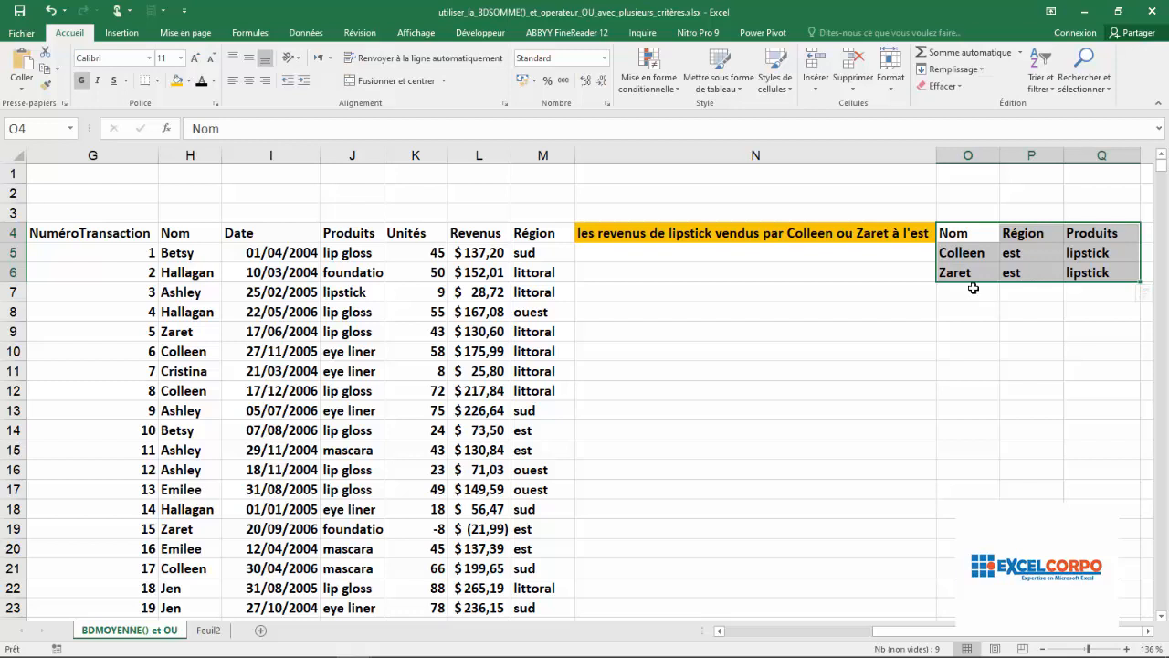
Step: Start a BDSOMME formula in N5 with données as the database and 5 as the field number
click(644, 253)
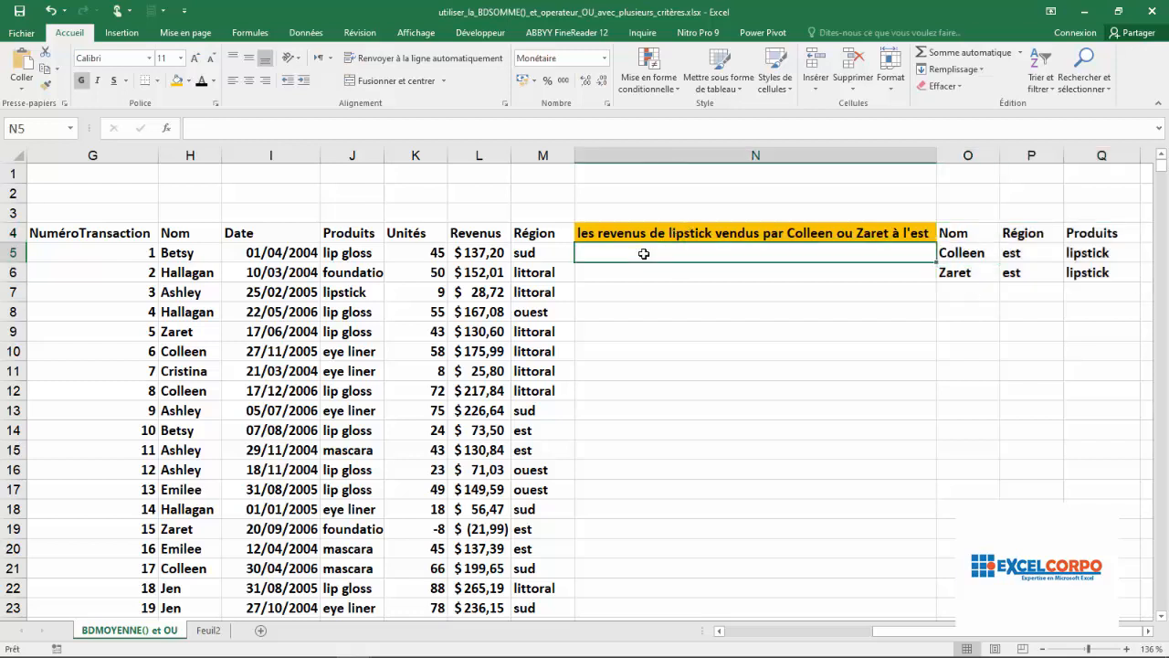
text(=)
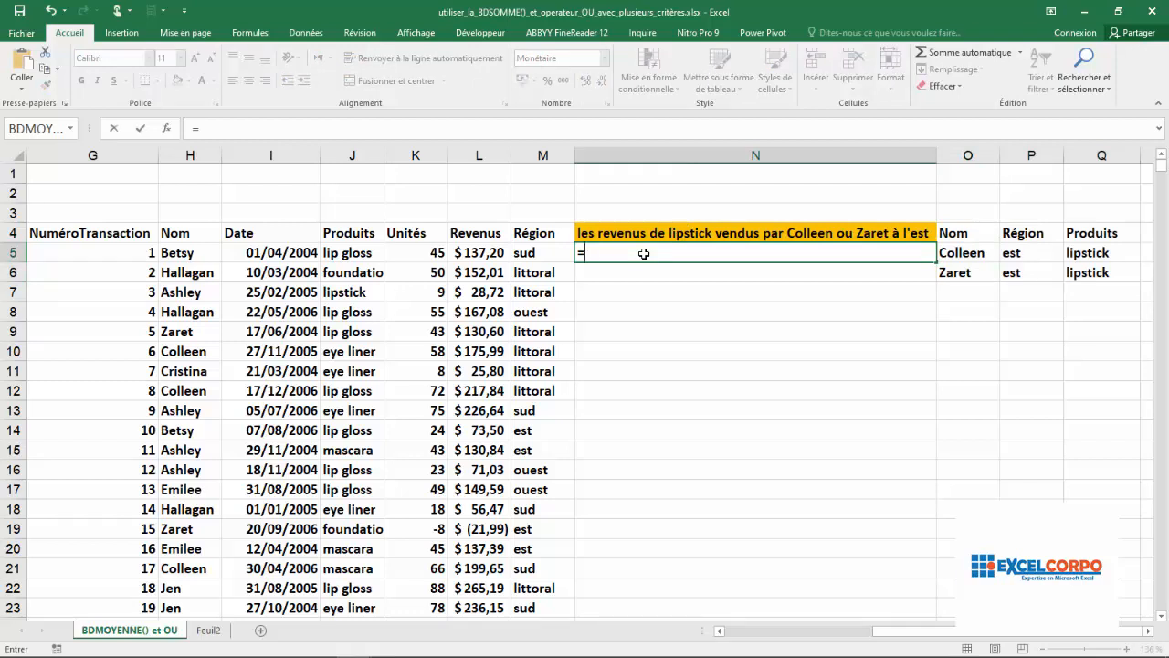
text(bd)
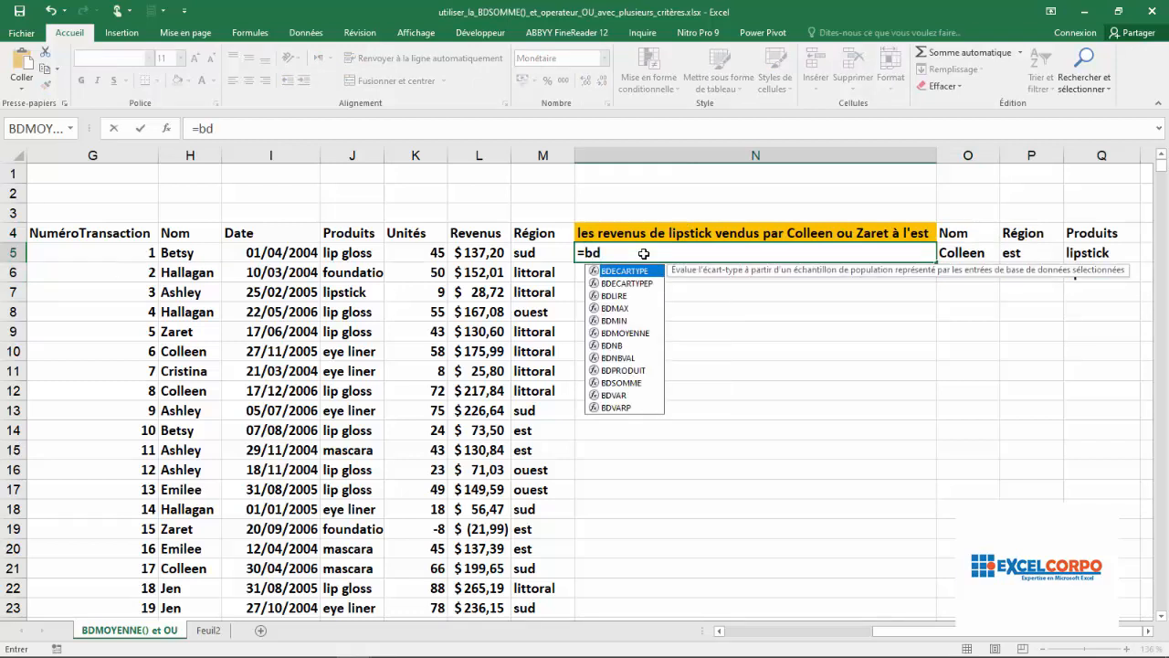
text(so)
double_click(639, 272)
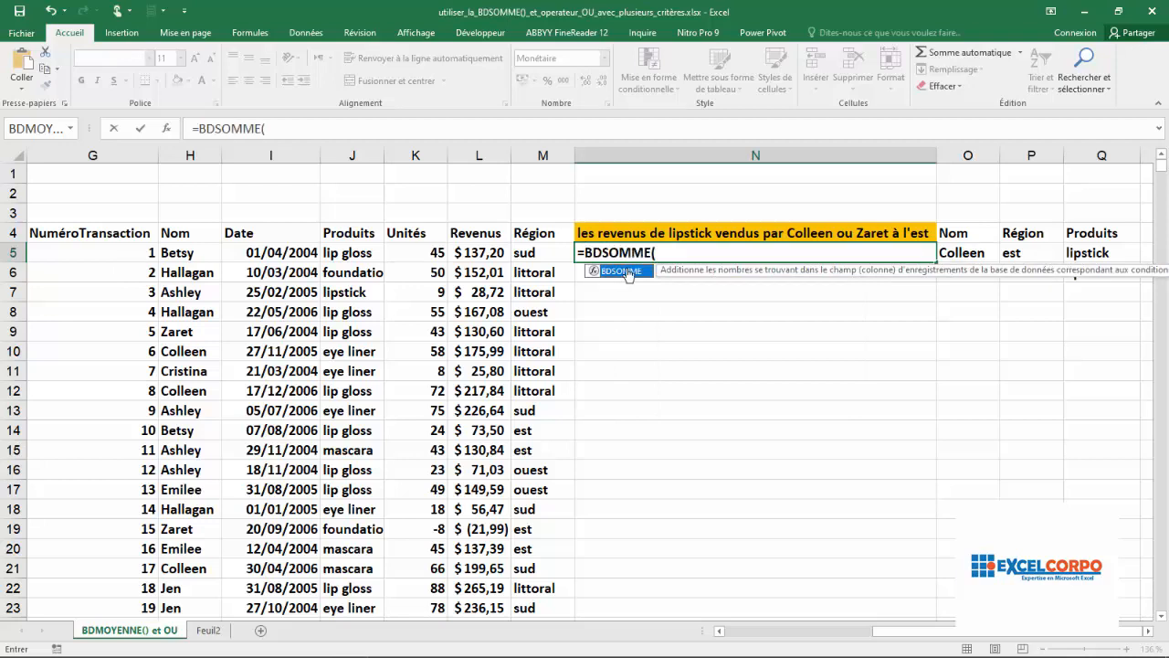
text(donn)
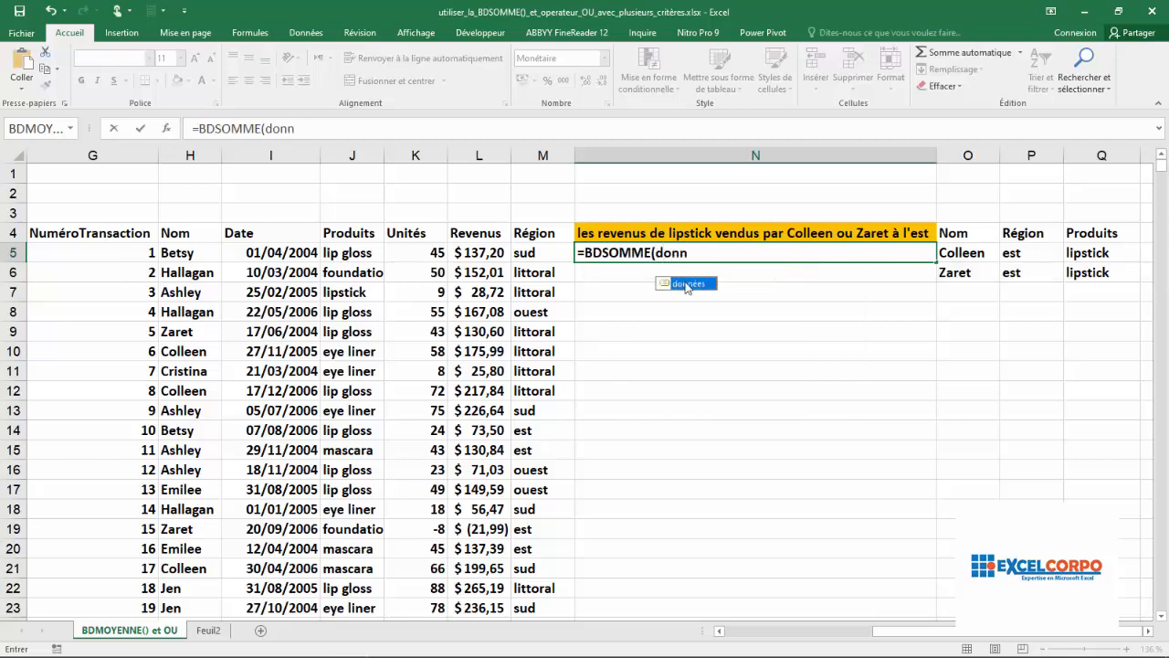
double_click(687, 285)
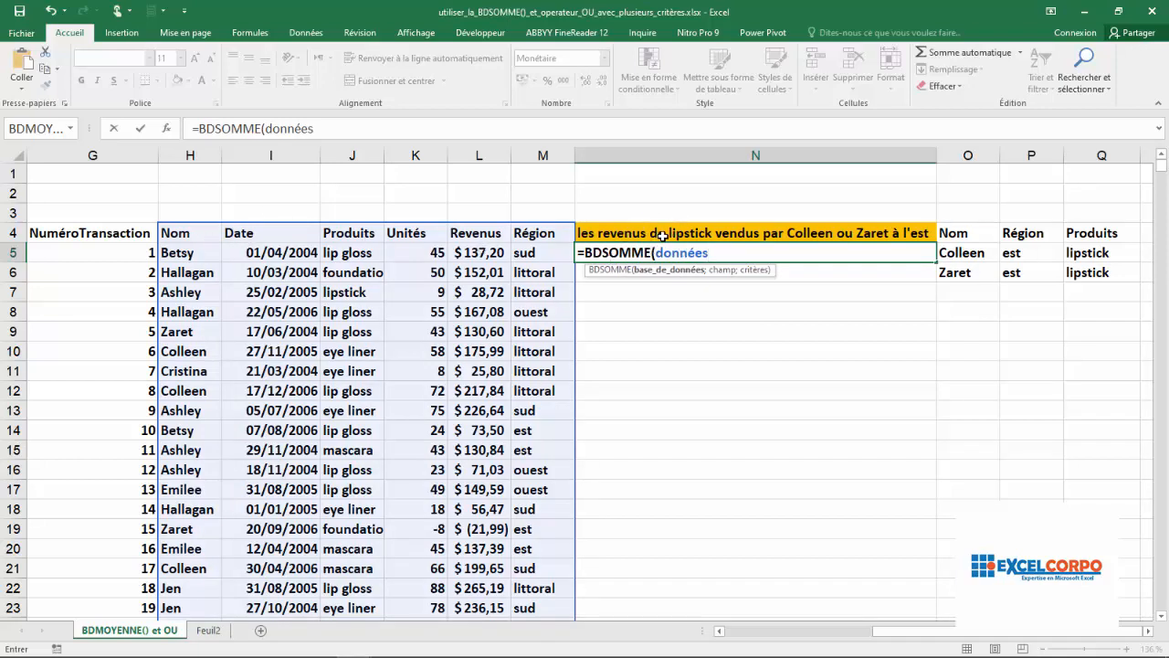
text(;)
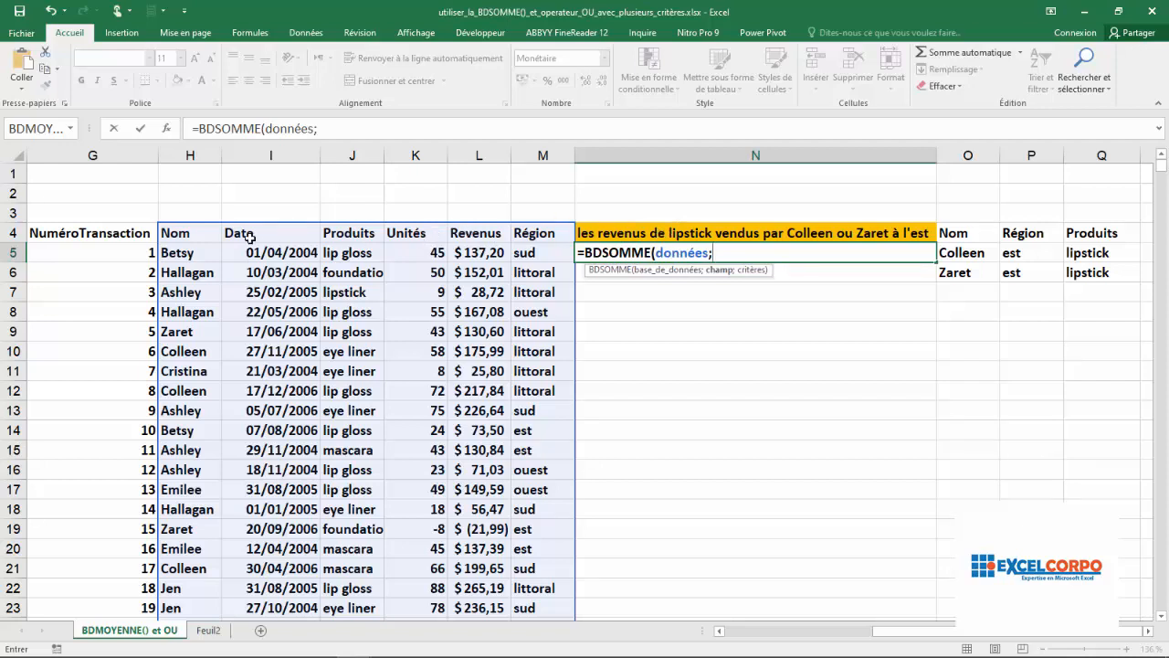
text(5;)
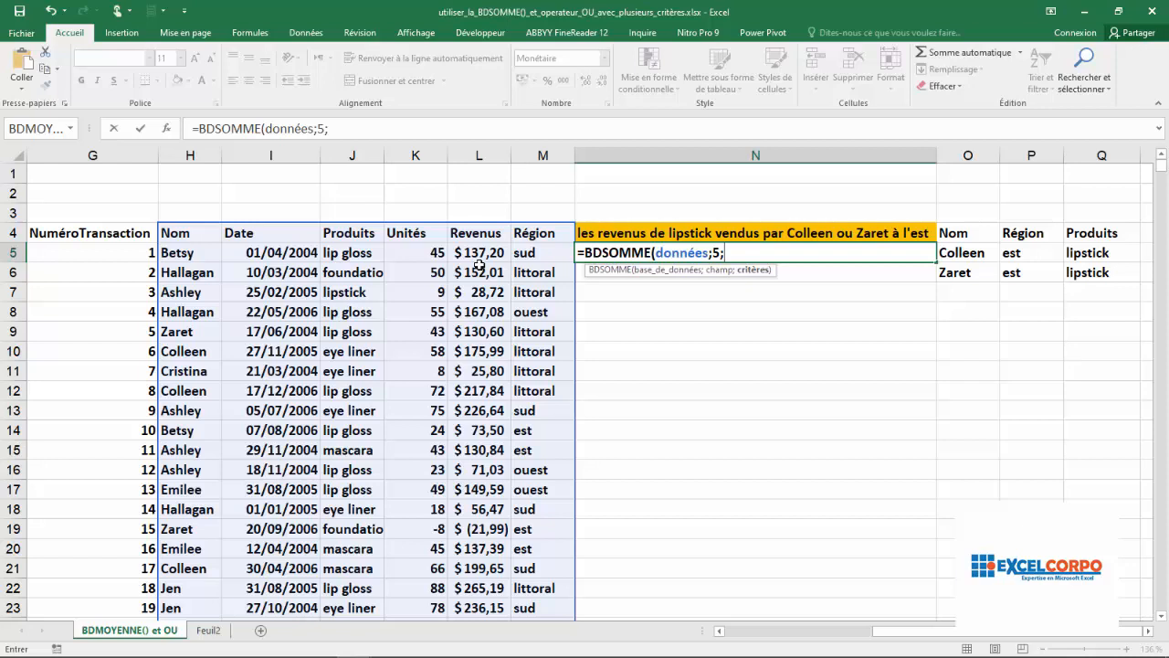
Step: Complete the BDSOMME formula in N5 with O4:Q6 as the criteria range
click(967, 236)
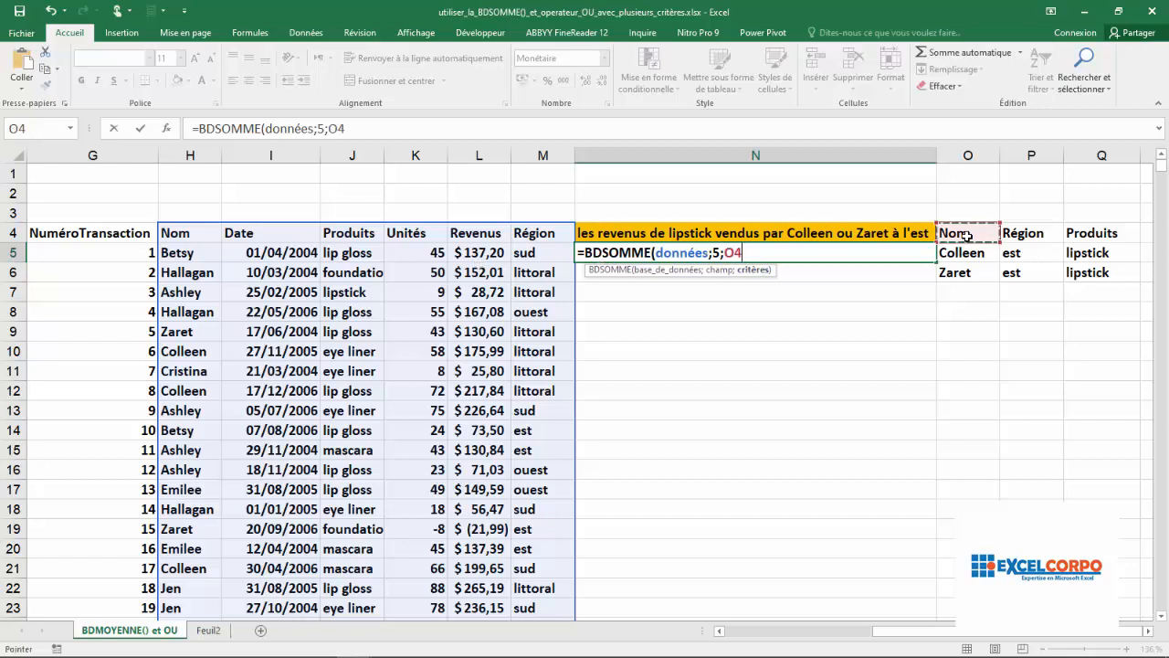
drag(967, 236, 1086, 249)
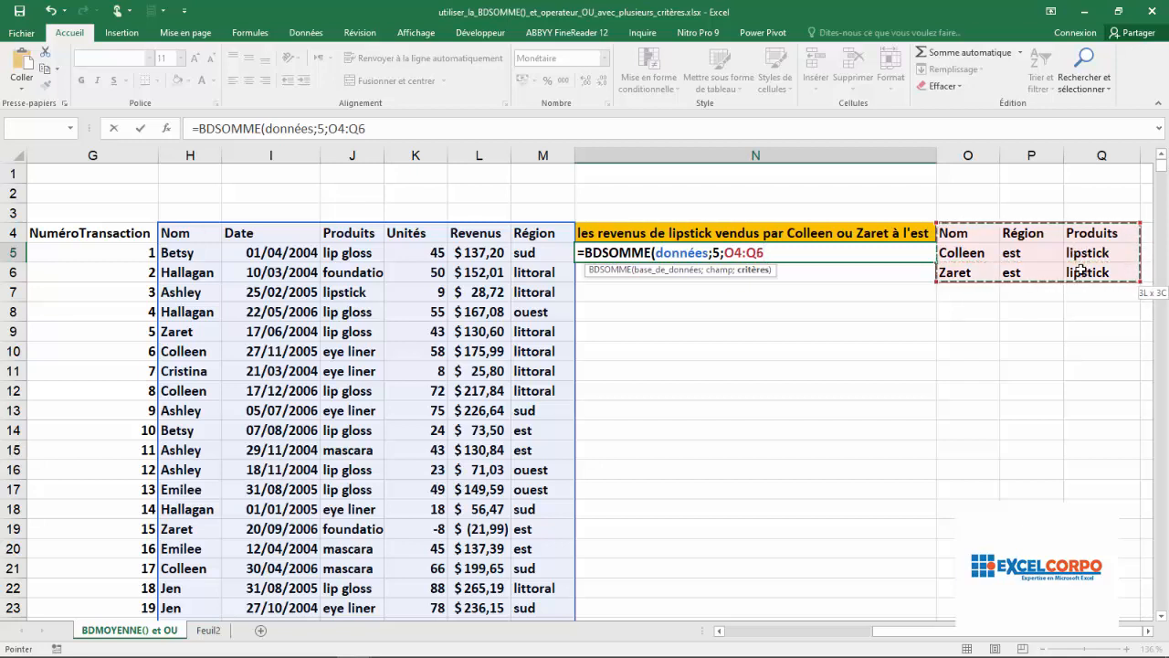
drag(1080, 271, 1080, 271)
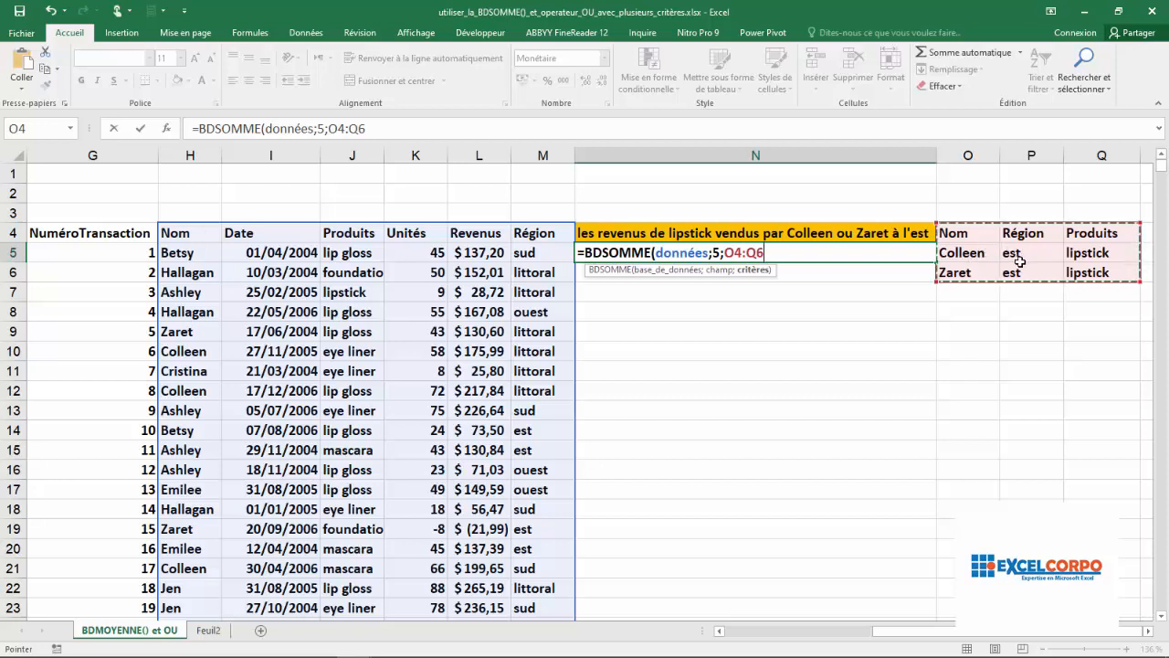
text())
key(Return)
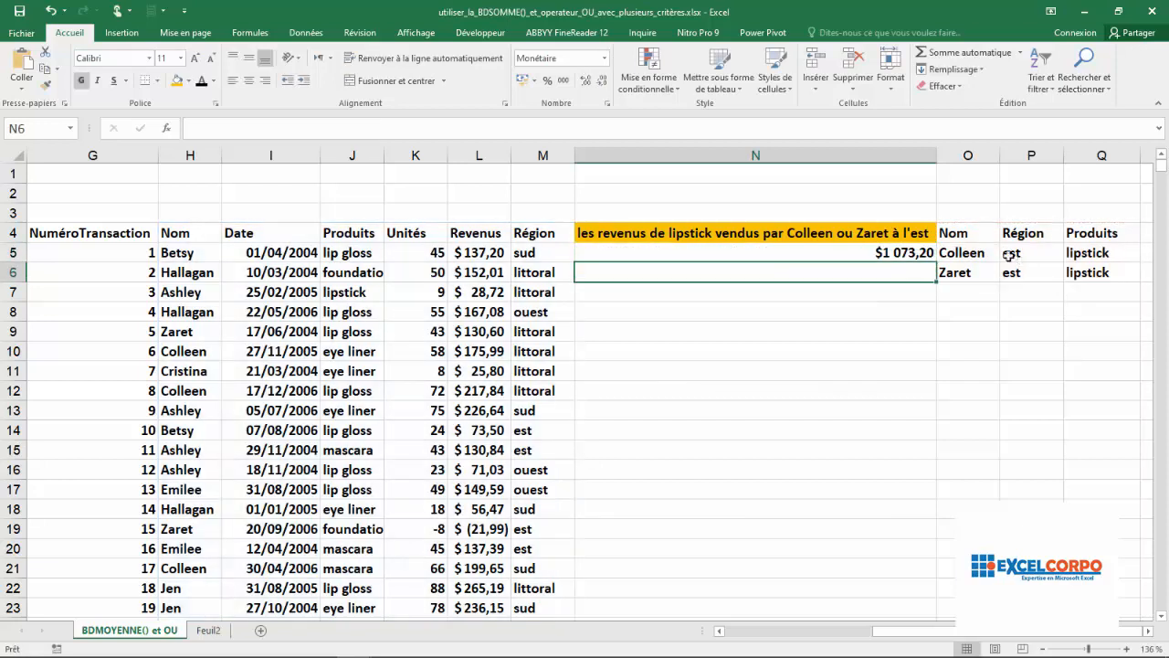
Step: Review the BDSOMME formula in N5 and the two criteria rows O5:Q5 and O6:Q6 it uses
click(883, 256)
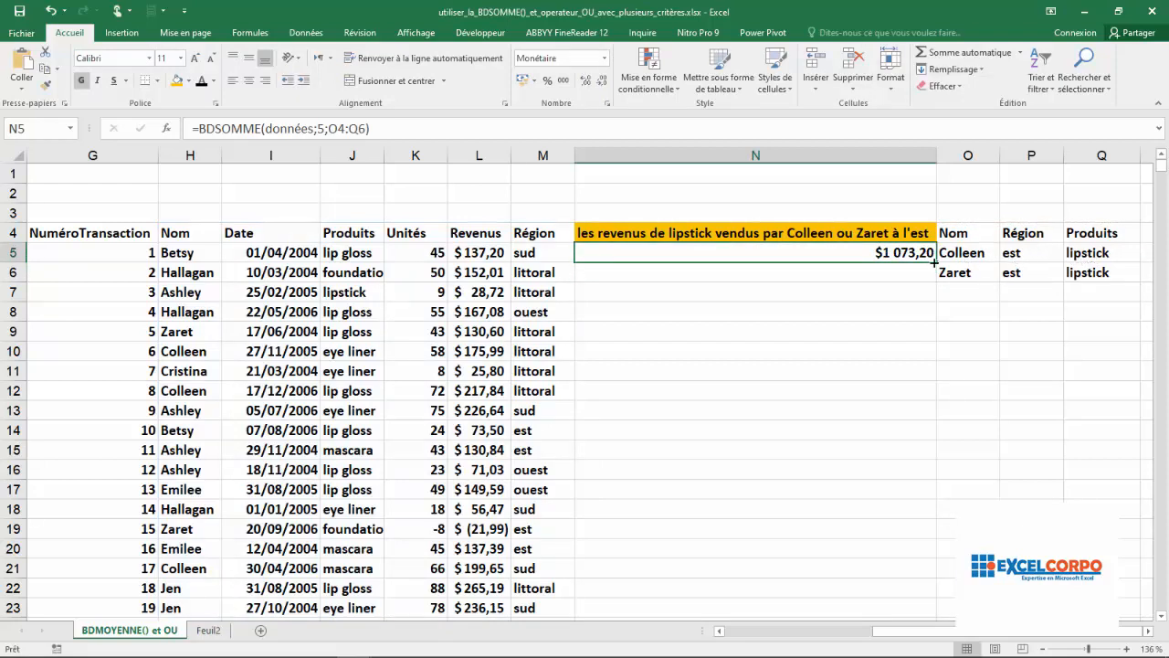
double_click(857, 250)
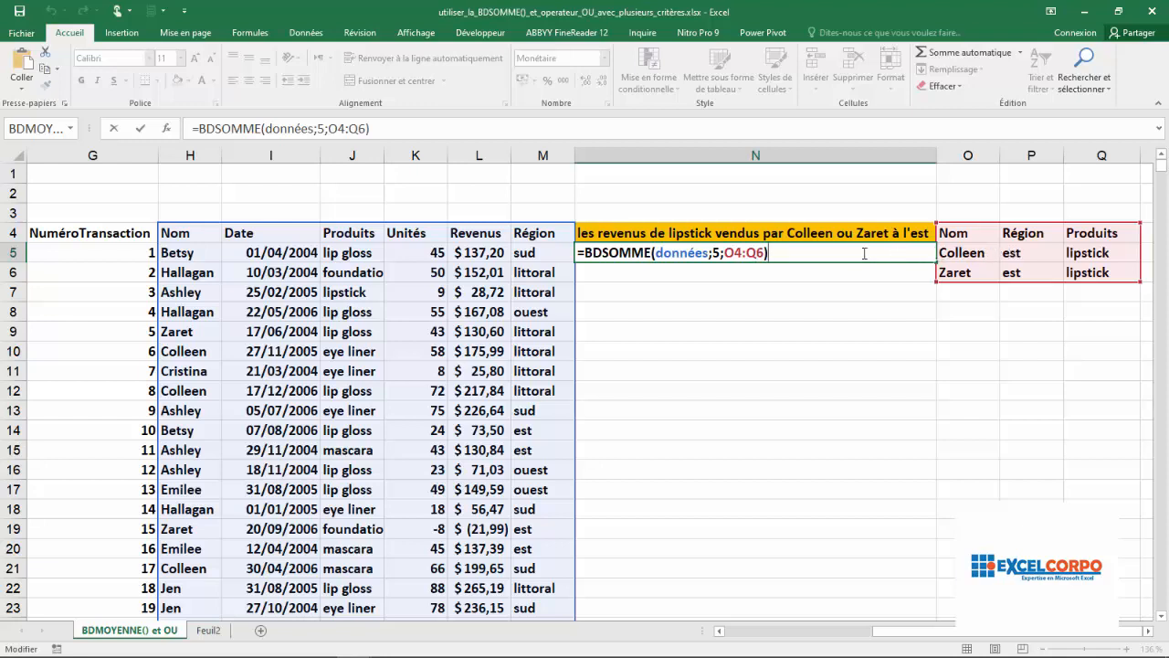
drag(954, 253, 1096, 254)
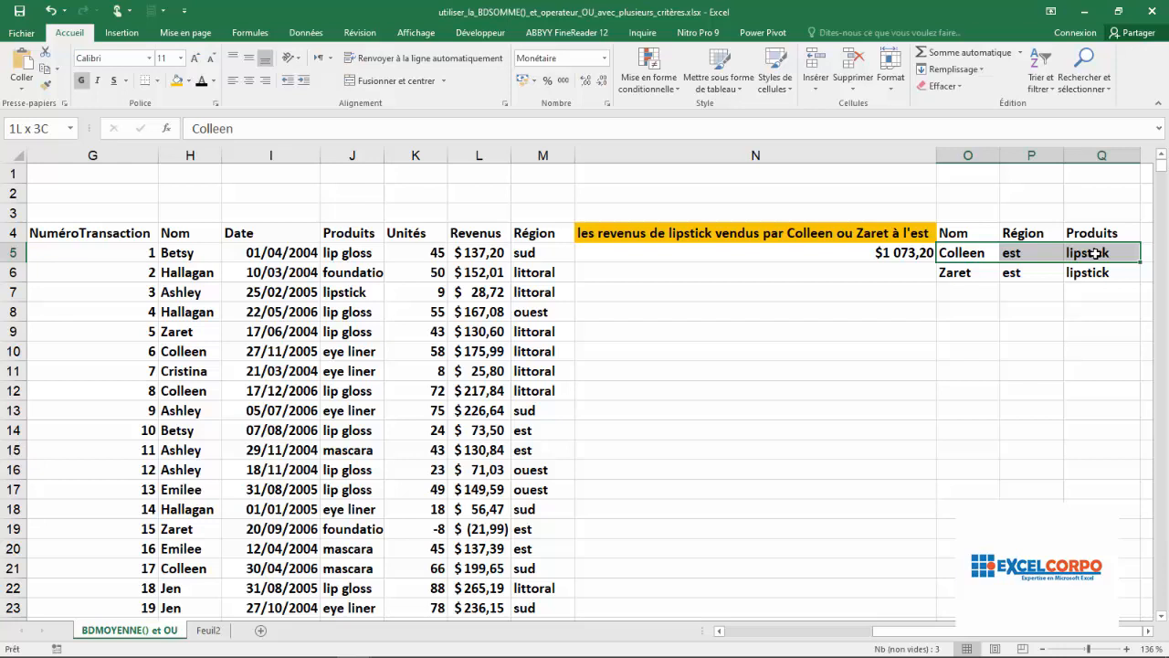
mouse_move(1096, 253)
mouse_down()
mouse_move(1057, 253)
mouse_move(1096, 277)
mouse_up()
click(950, 272)
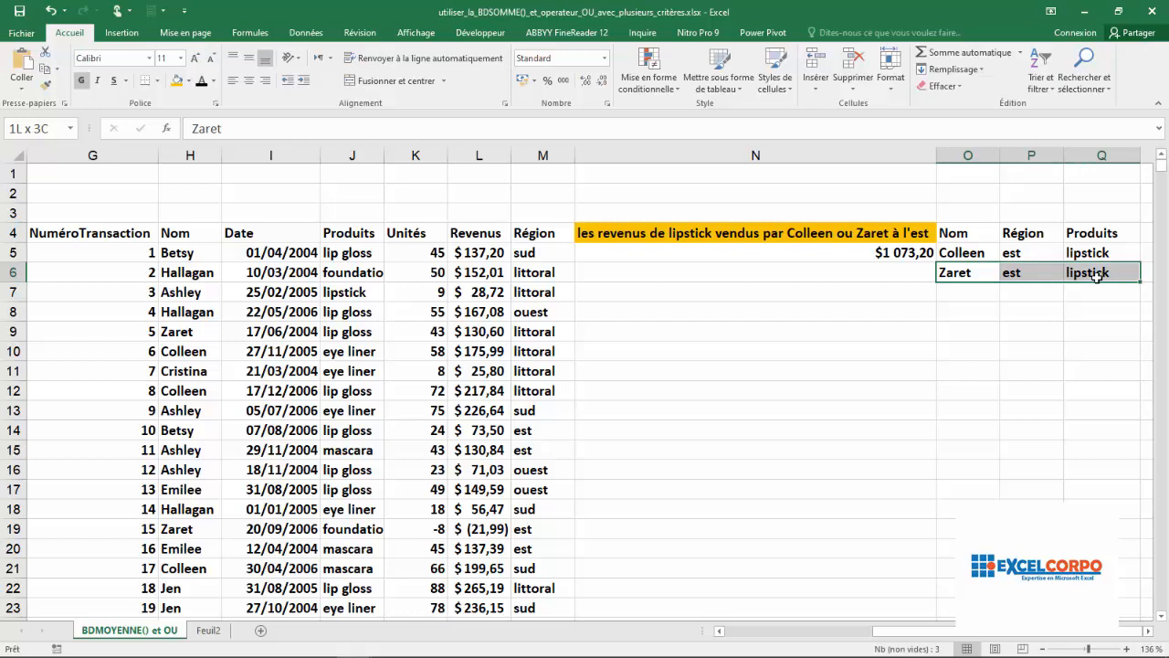
drag(1096, 277, 1094, 277)
click(896, 252)
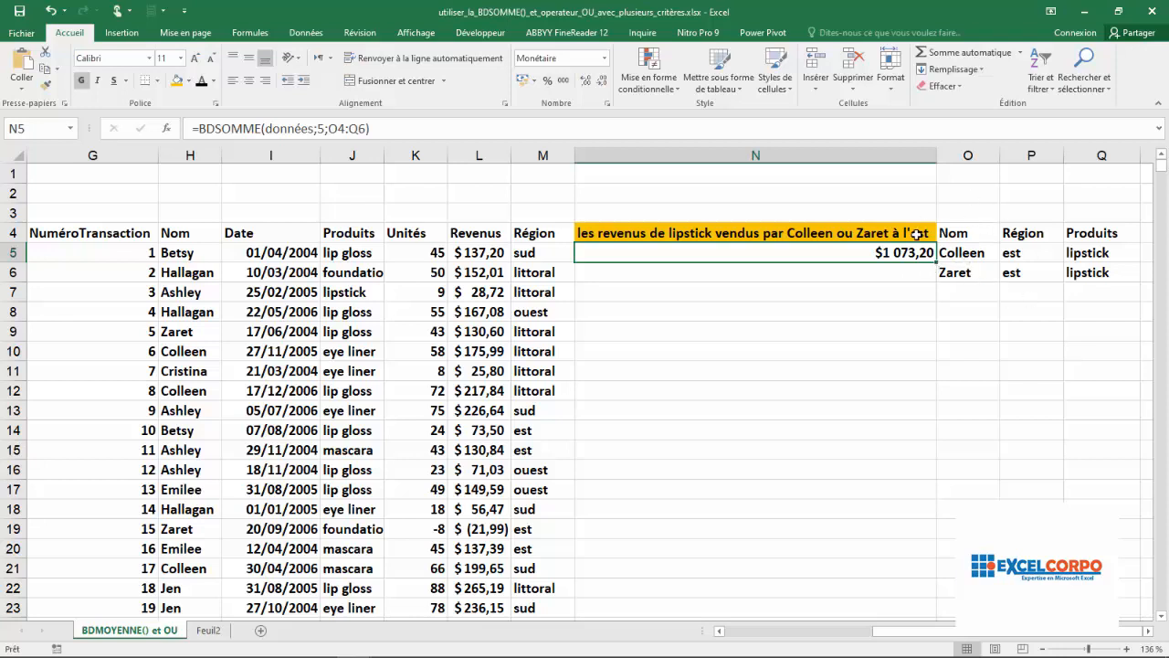
Step: Start a SOMME.SI.ENS formula in N6 with the named range Revenus as the sum range
click(771, 276)
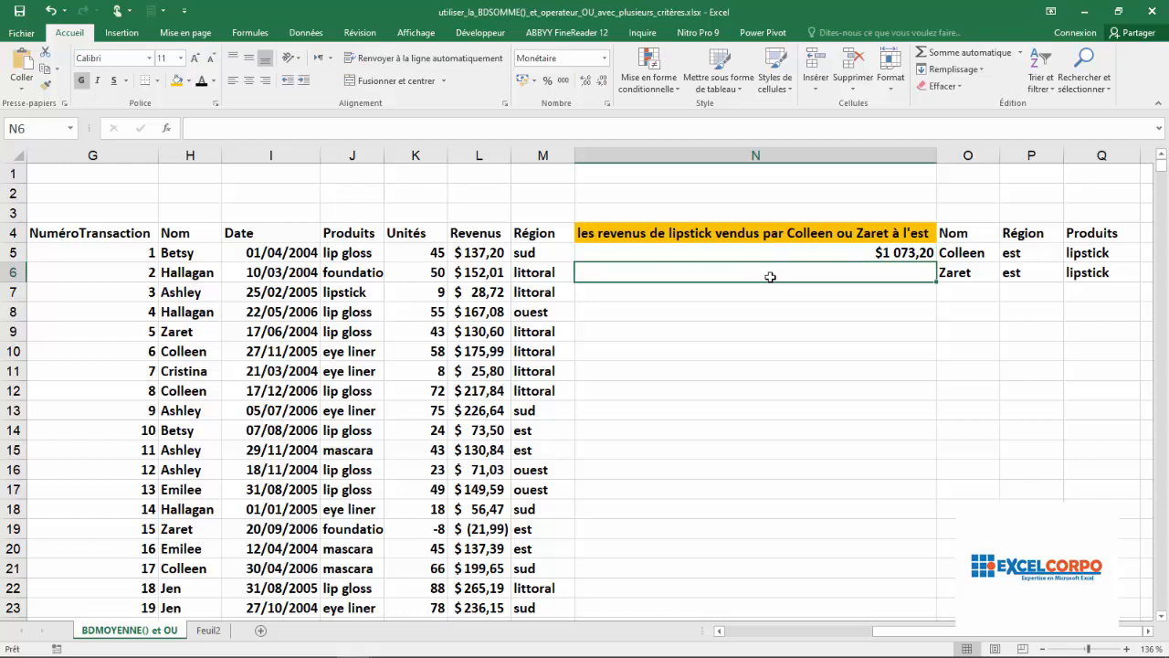
text(=)
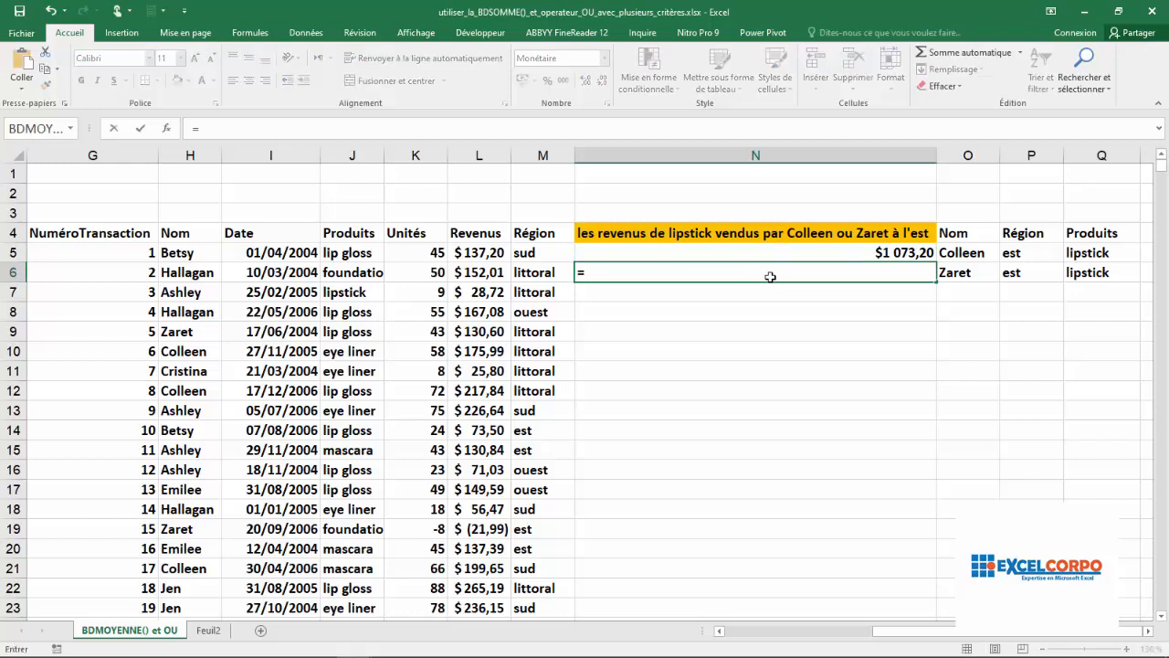
text(somm)
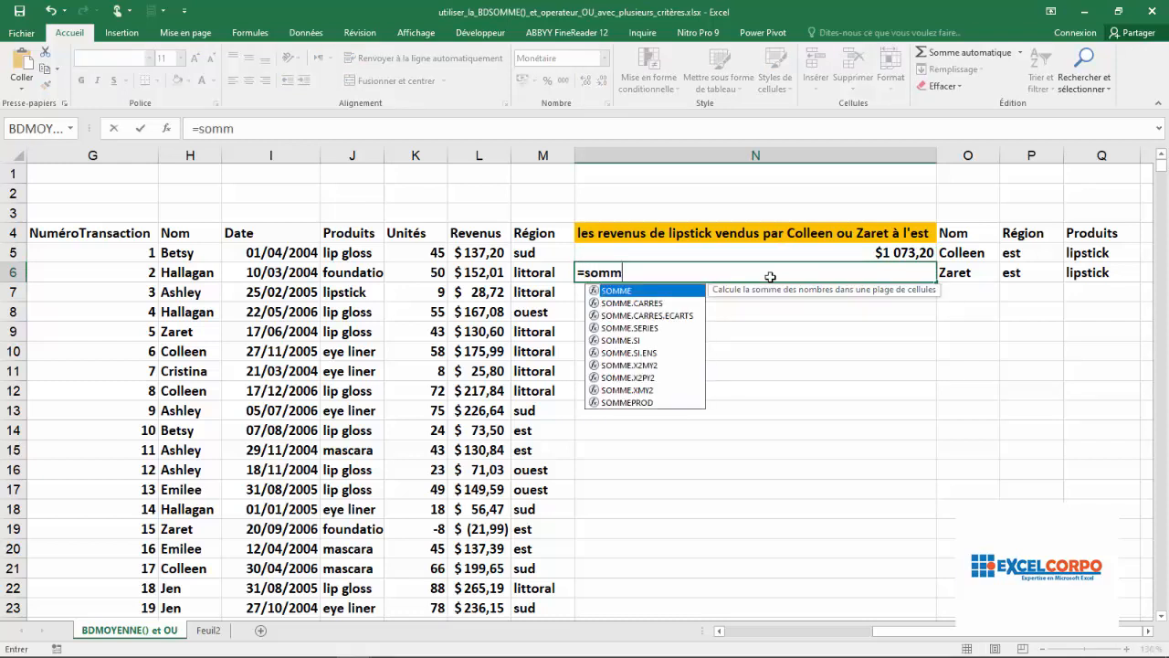
click(638, 357)
double_click(639, 353)
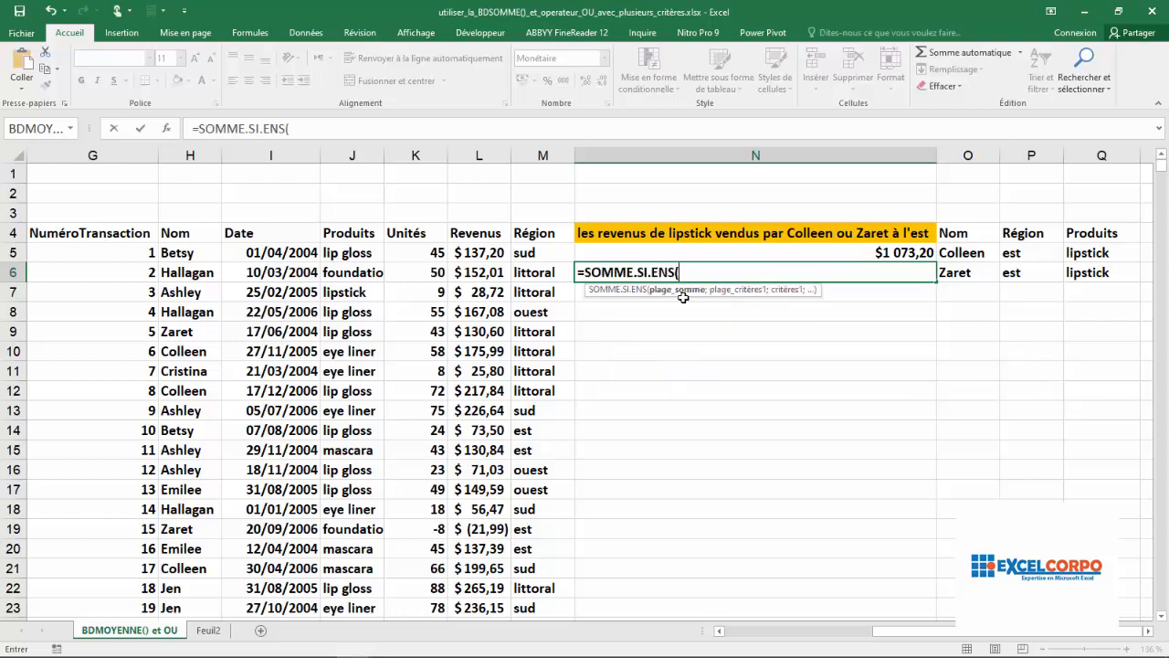
text(rev)
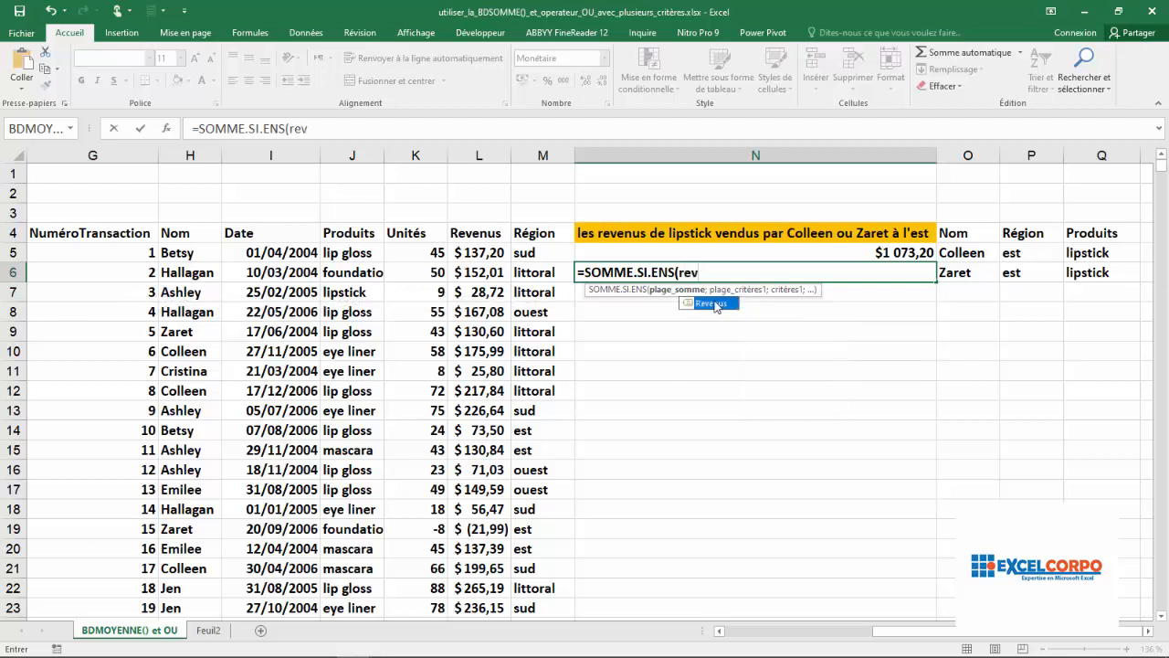
double_click(714, 304)
text(;)
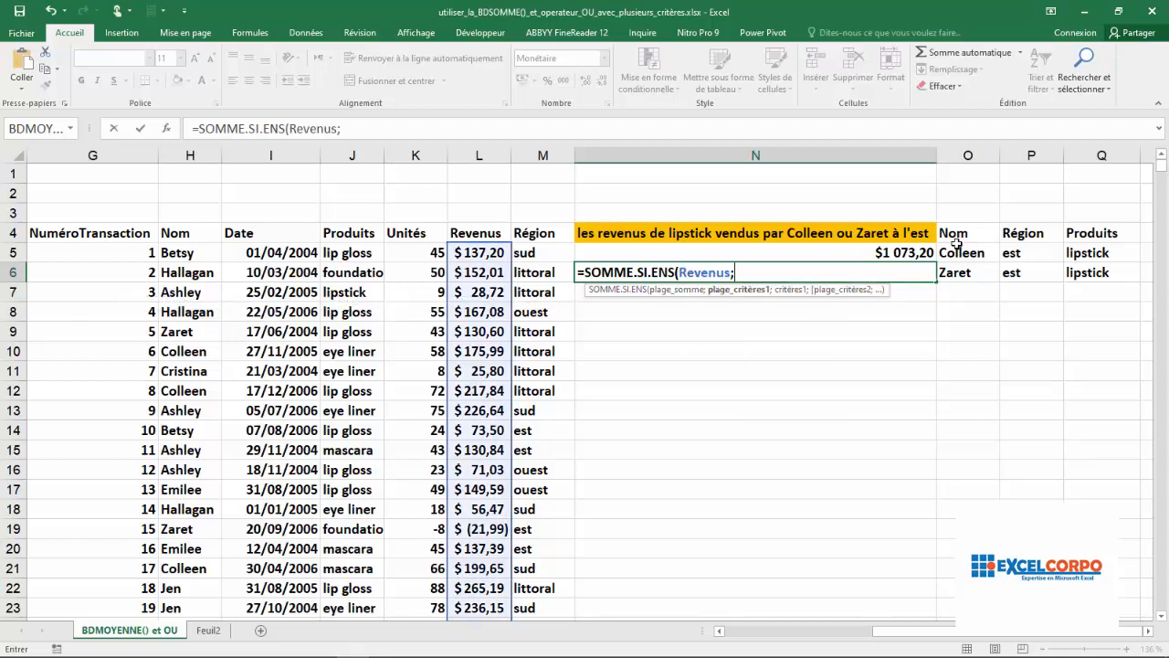
Step: Add Nom as the first criteria range in the N6 formula, with the seller's name from O5 as quoted text
text(no)
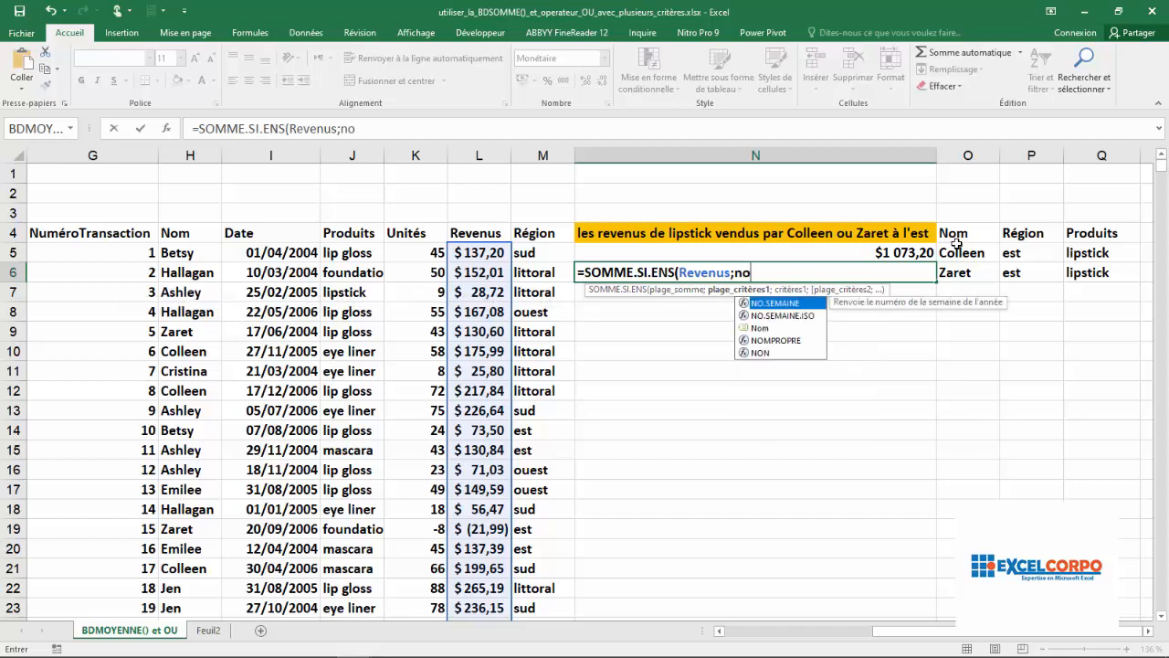
double_click(760, 327)
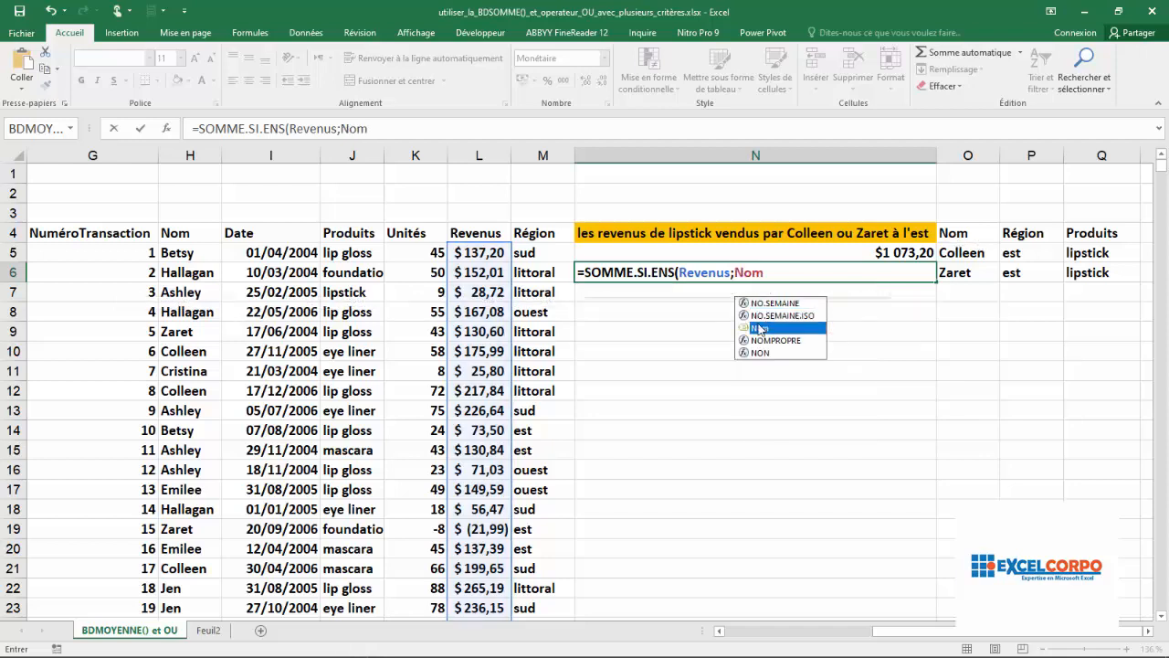
text(;)
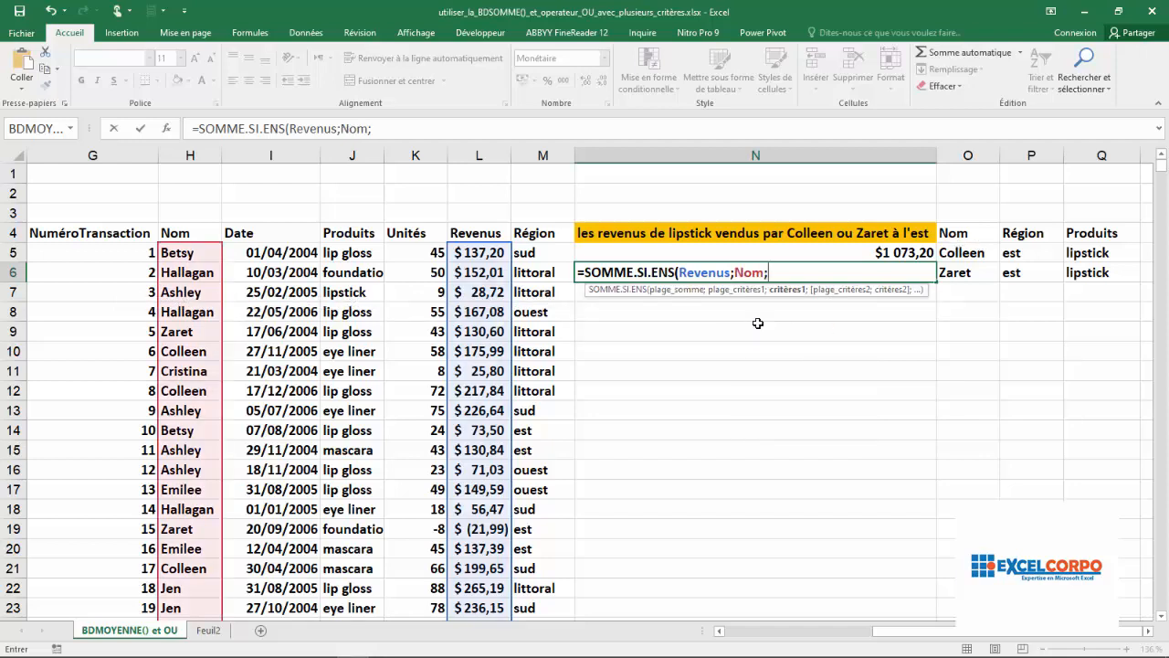
text("Colleen)
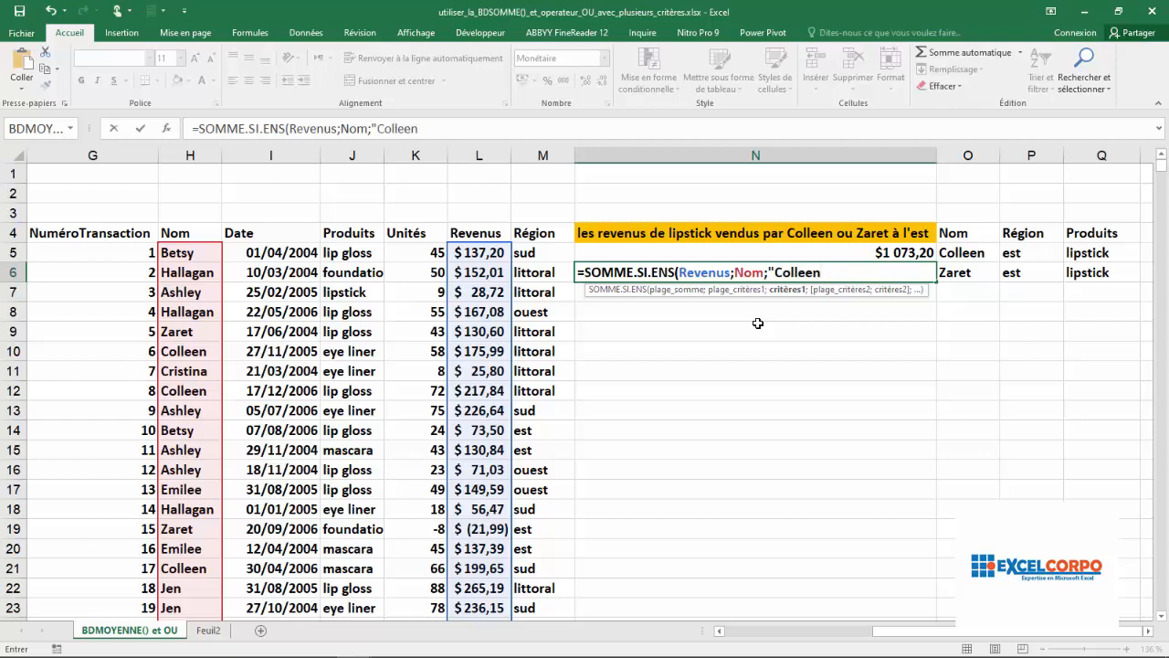
text(";)
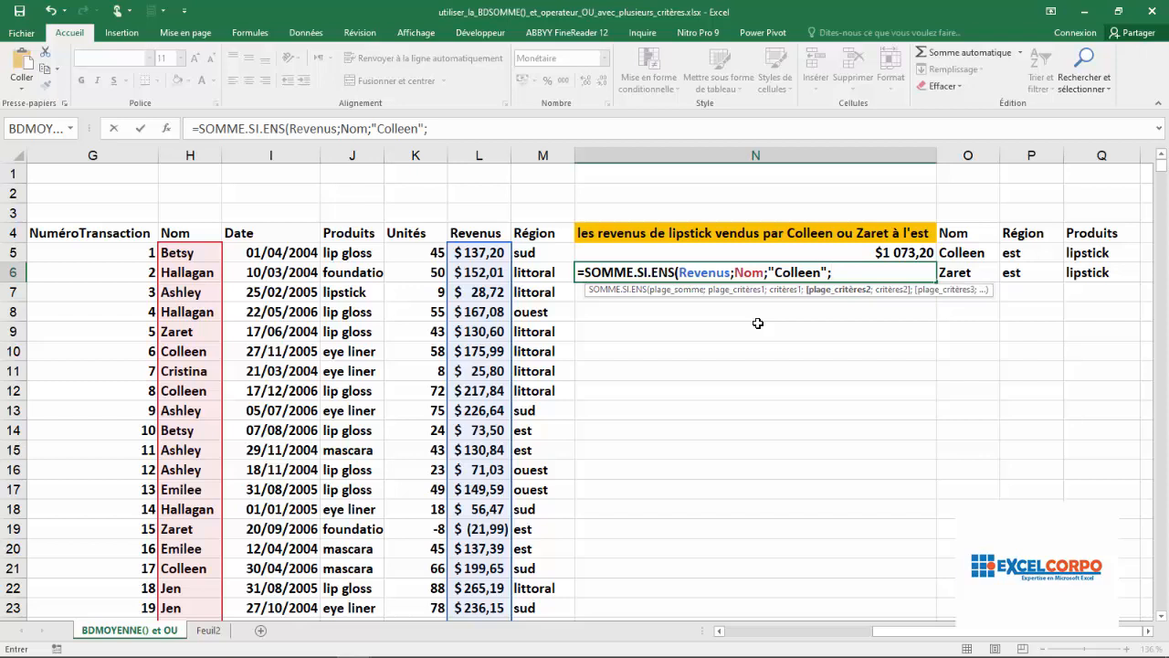
Step: Add Produits as the second criteria range in the N6 formula, with "lipstick" as its criterion
text(Prod)
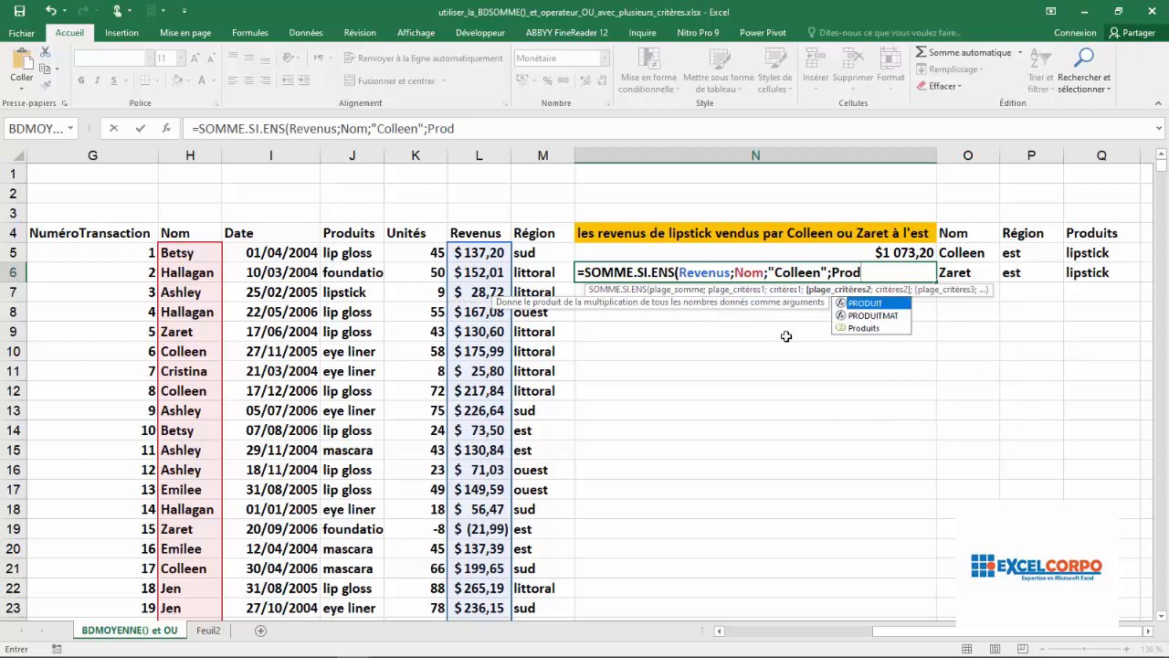
double_click(858, 328)
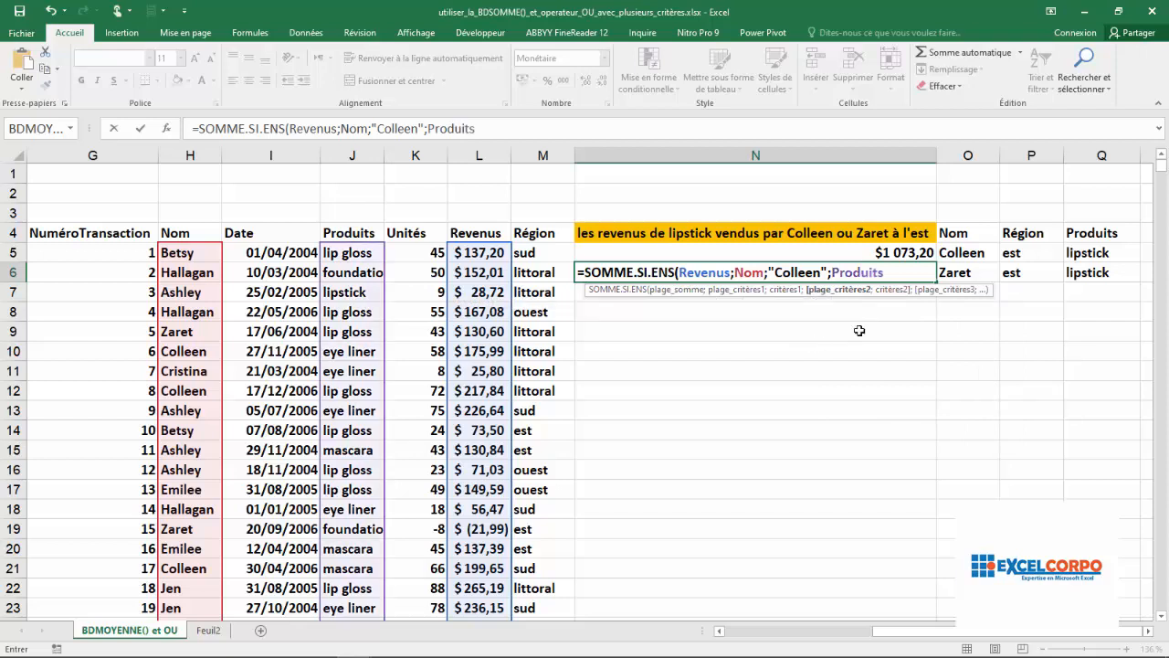
text(;)
text("l)
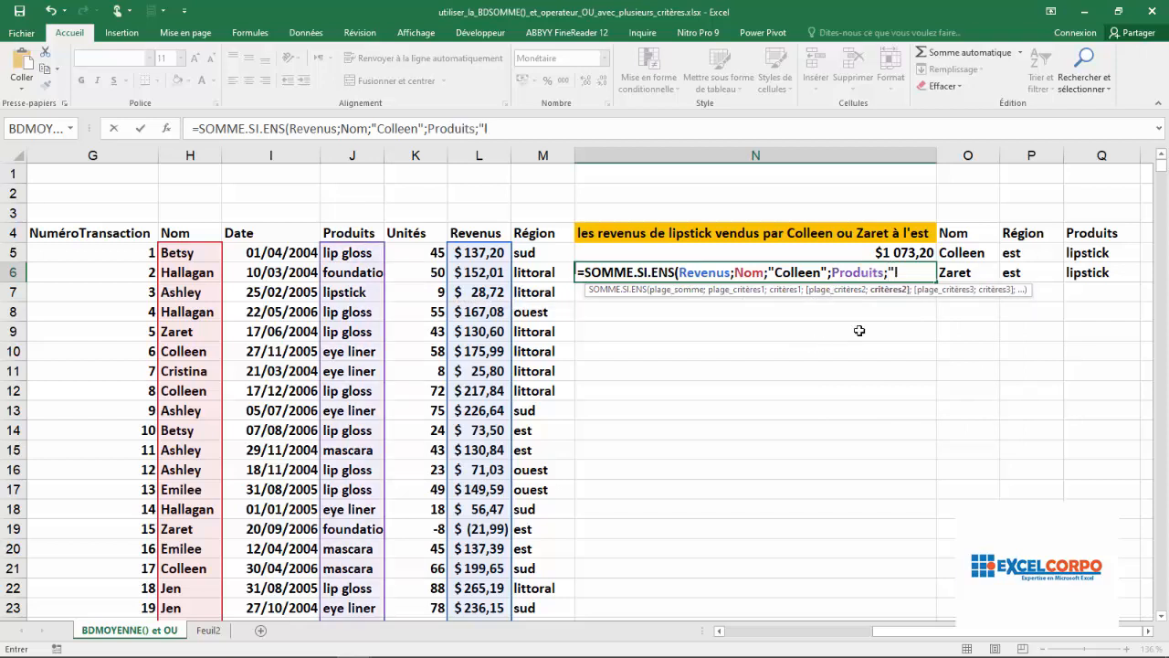
text(ipstick";)
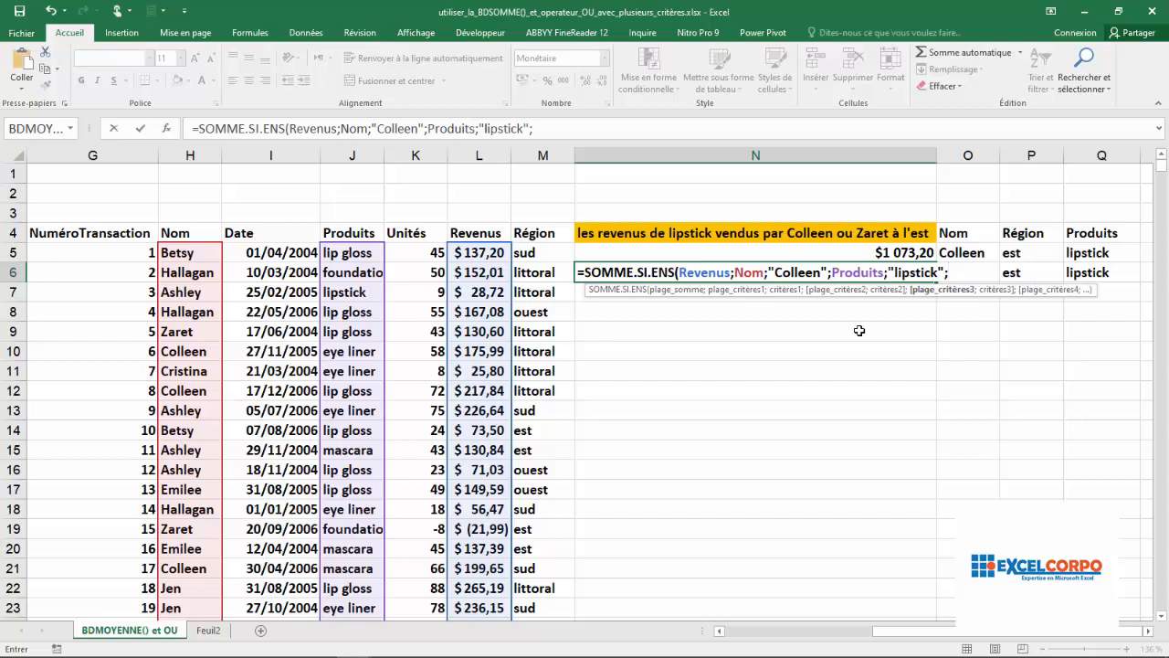
Step: Add Région as the third criteria range with "est" as its criterion, and close the SOMME.SI.ENS parenthesis
text(r)
drag(1103, 318, 1105, 363)
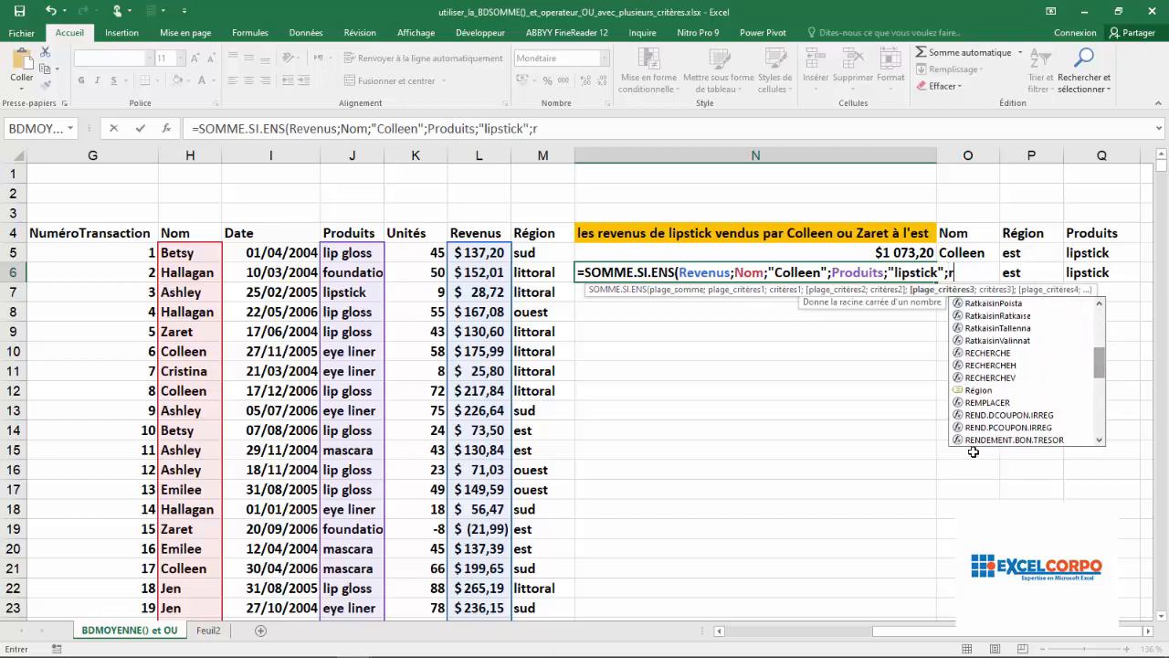
double_click(976, 390)
text(;")
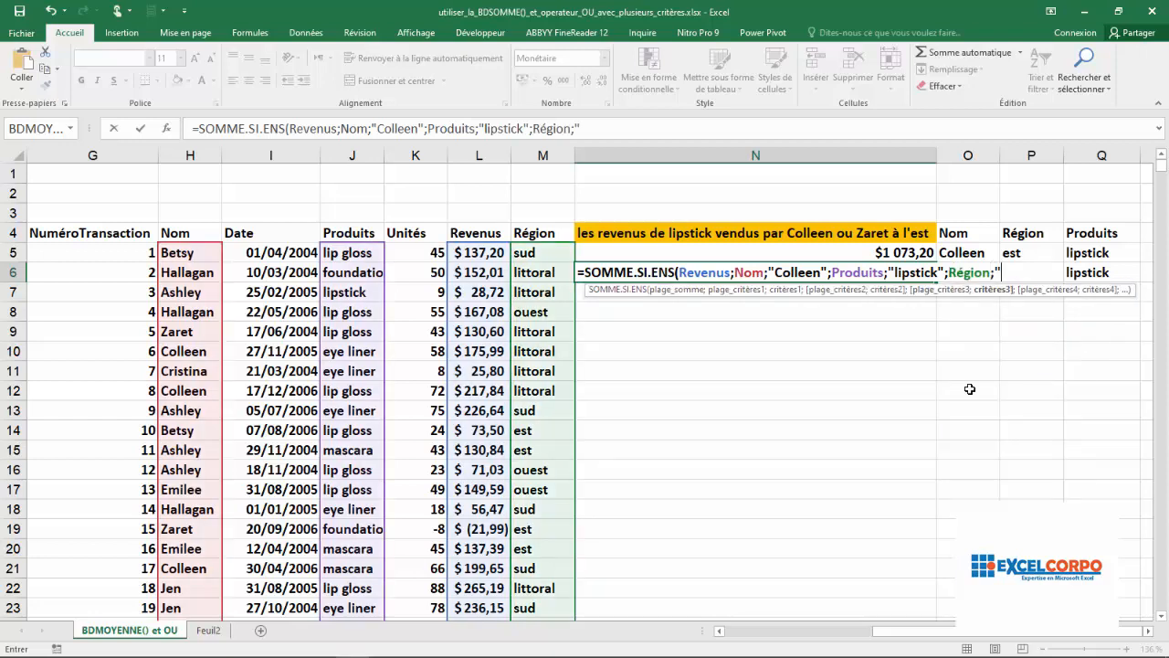
text(est"))
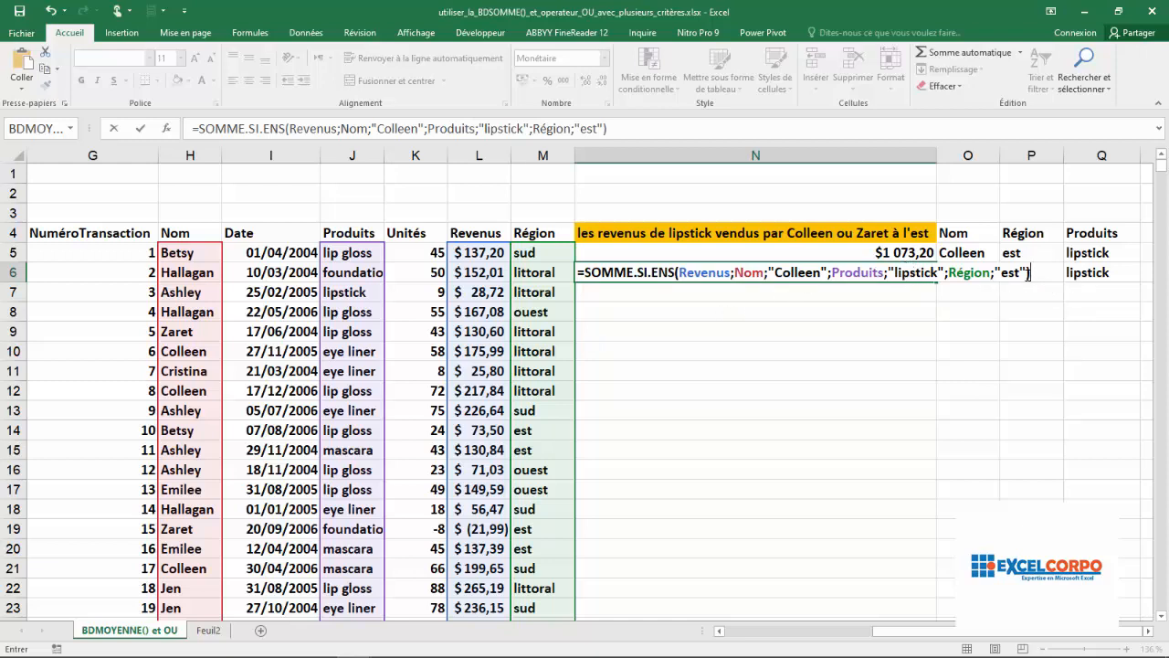
Step: Add a second SOMME.SI.ENS to the N6 formula with a plus sign, using the named range Revenus as its sum range
text(+somm)
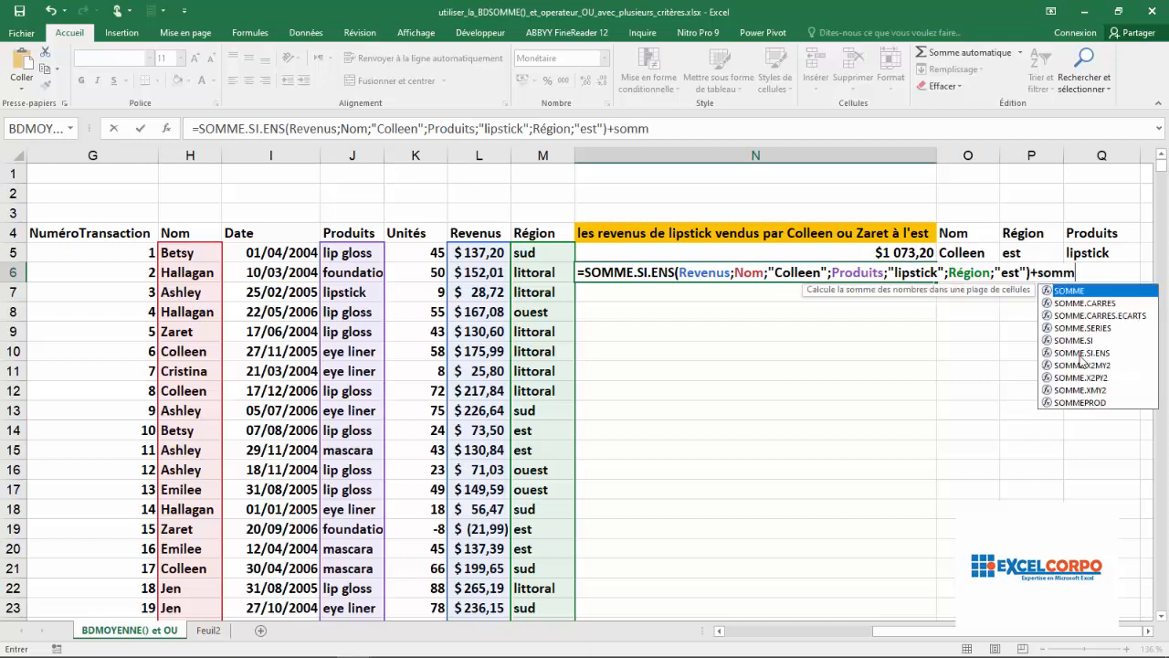
double_click(1081, 355)
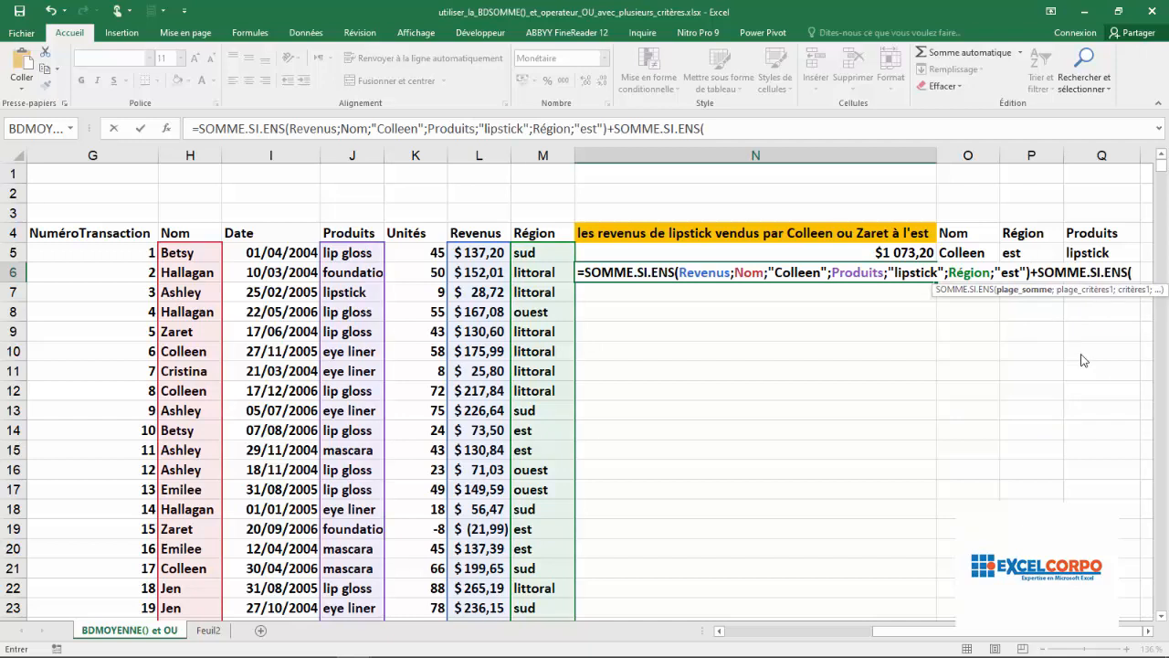
text(recv)
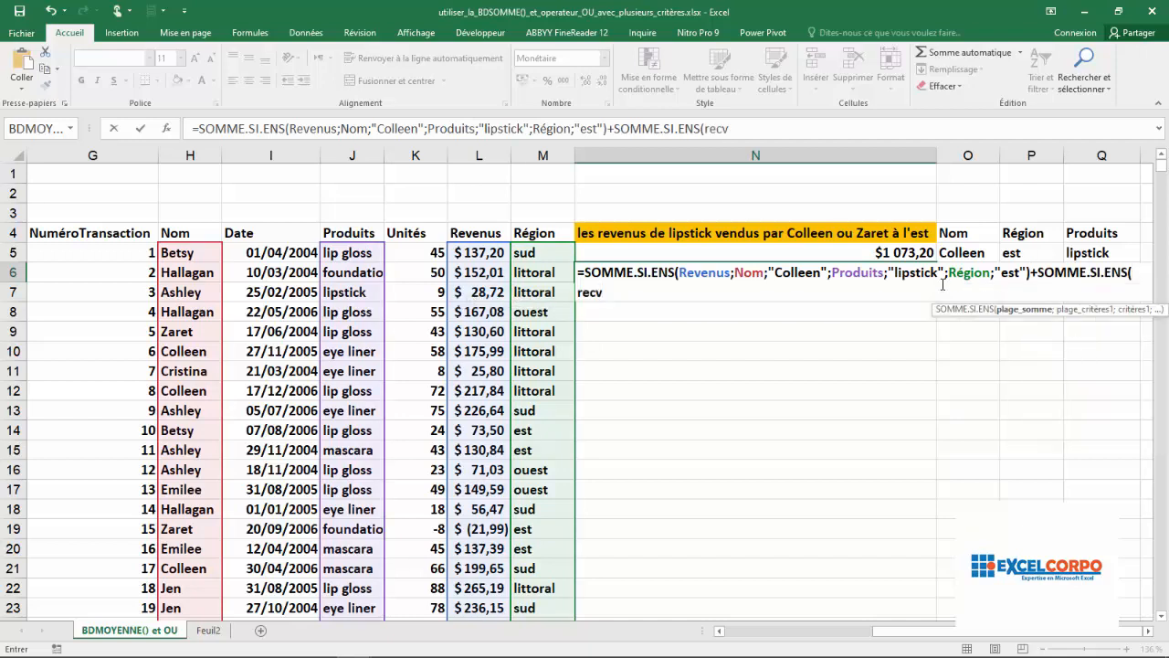
key(BackSpace)
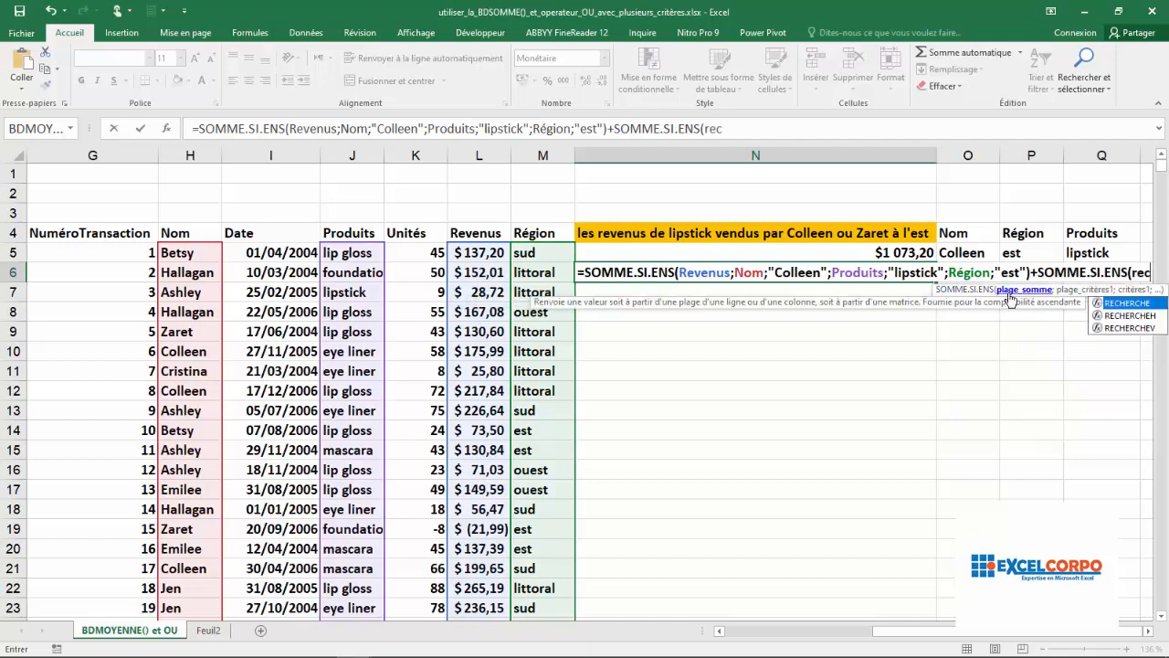
key(BackSpace)
text(v)
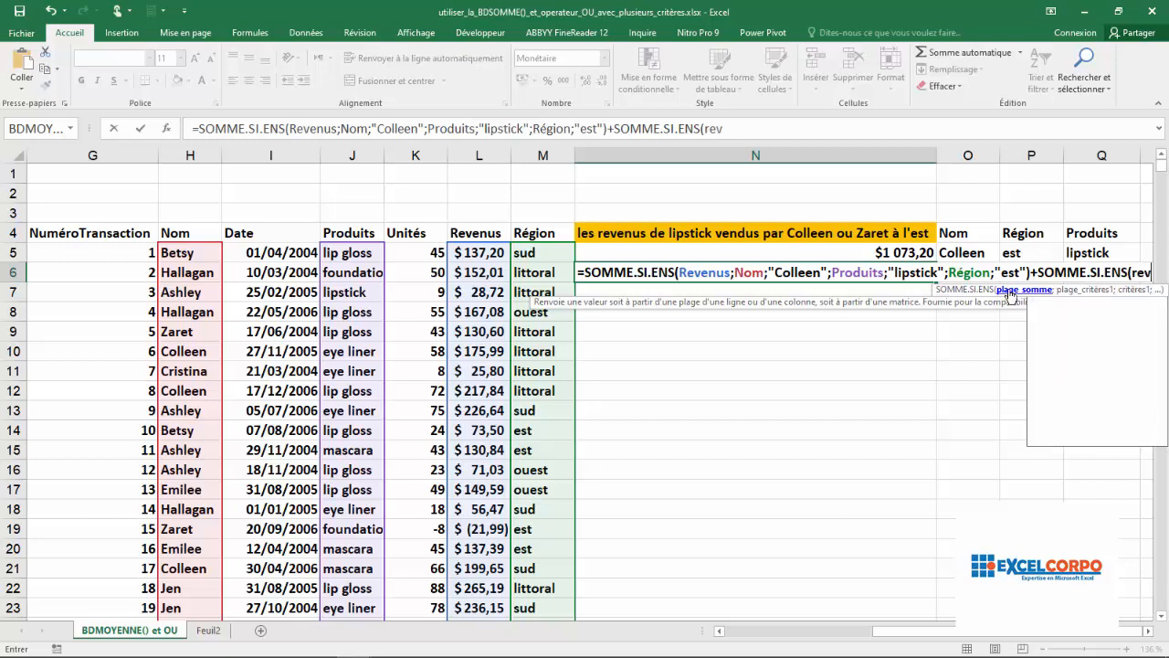
double_click(1150, 302)
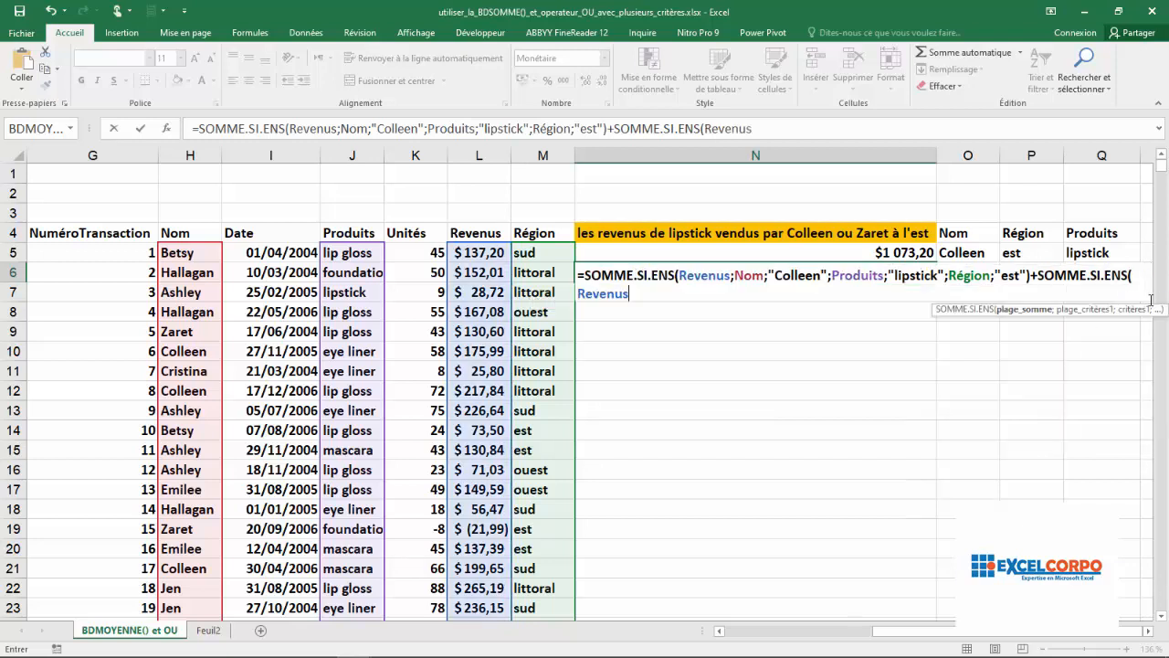
text(;)
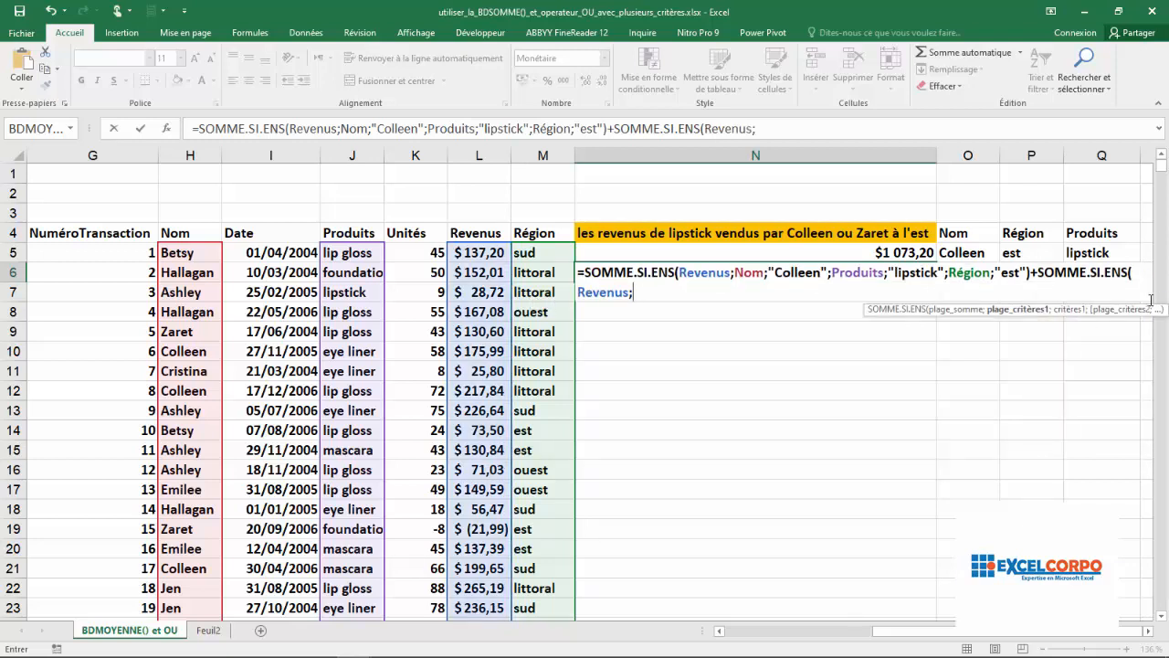
Step: Add Nom as the first criteria range of the second SOMME.SI.ENS, with the seller's name from O6 as quoted text
text(nom)
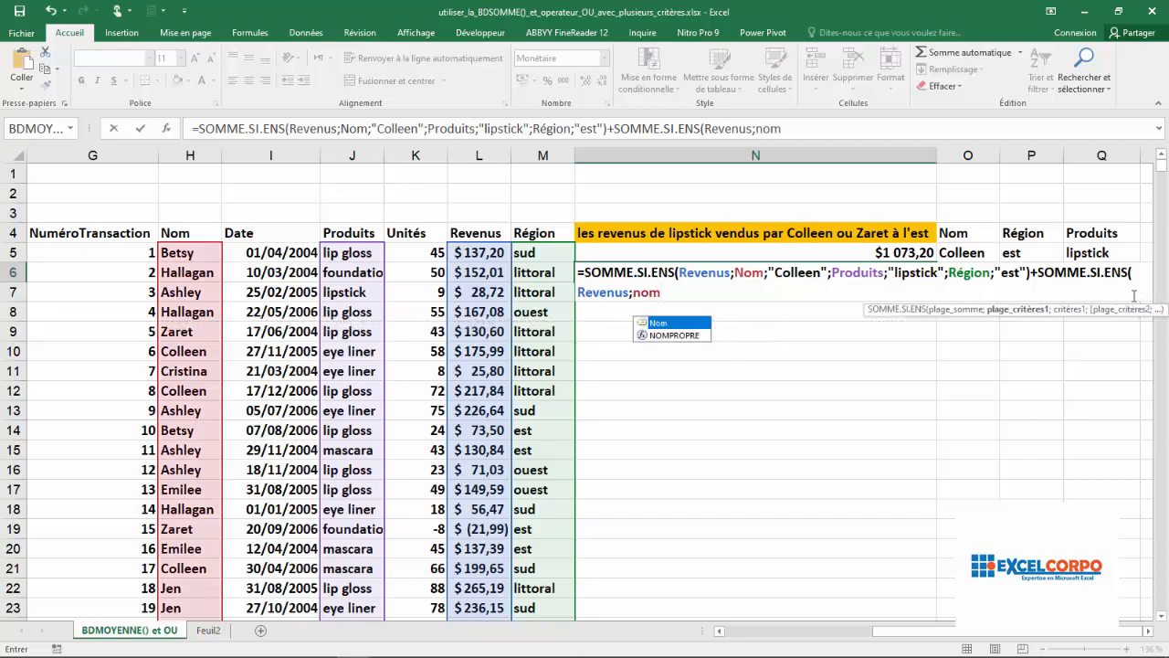
double_click(656, 322)
text(;")
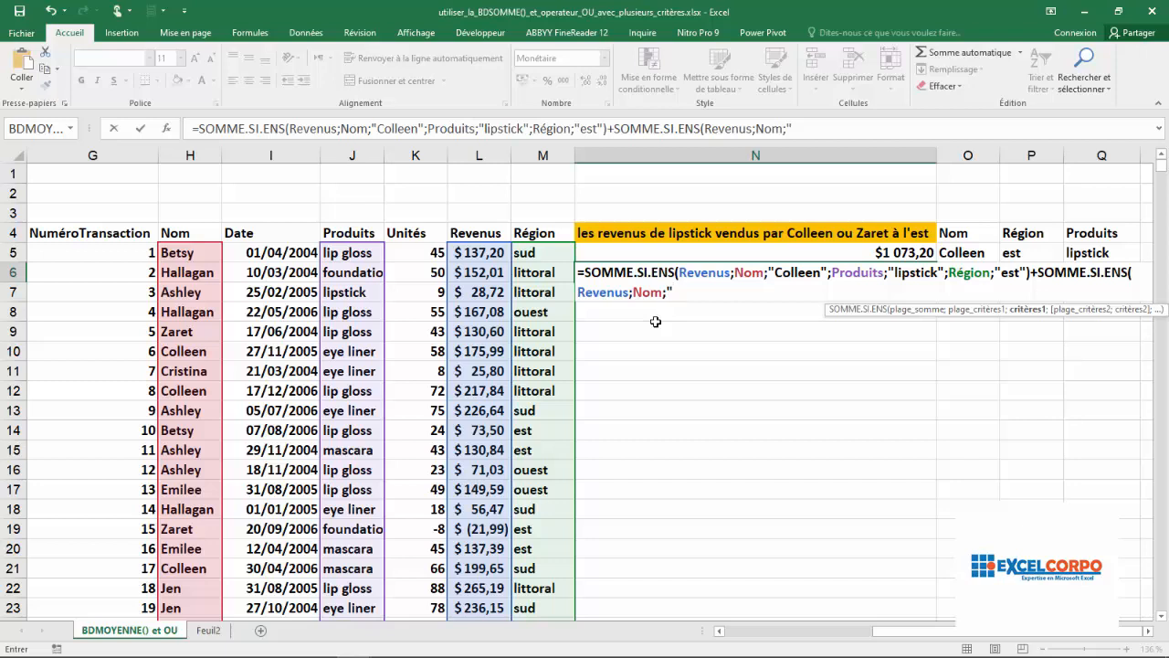
text(Zaret";)
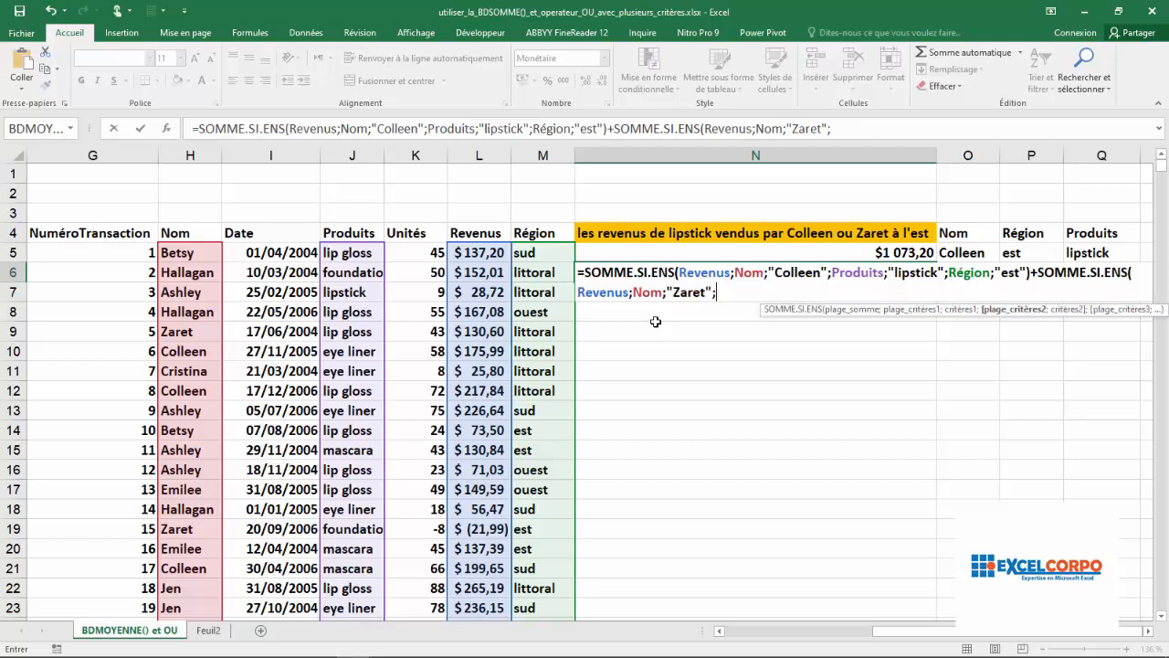
Step: Add Produits as the second criteria range of the second SOMME.SI.ENS, with "lipstick" as its criterion
text(prod)
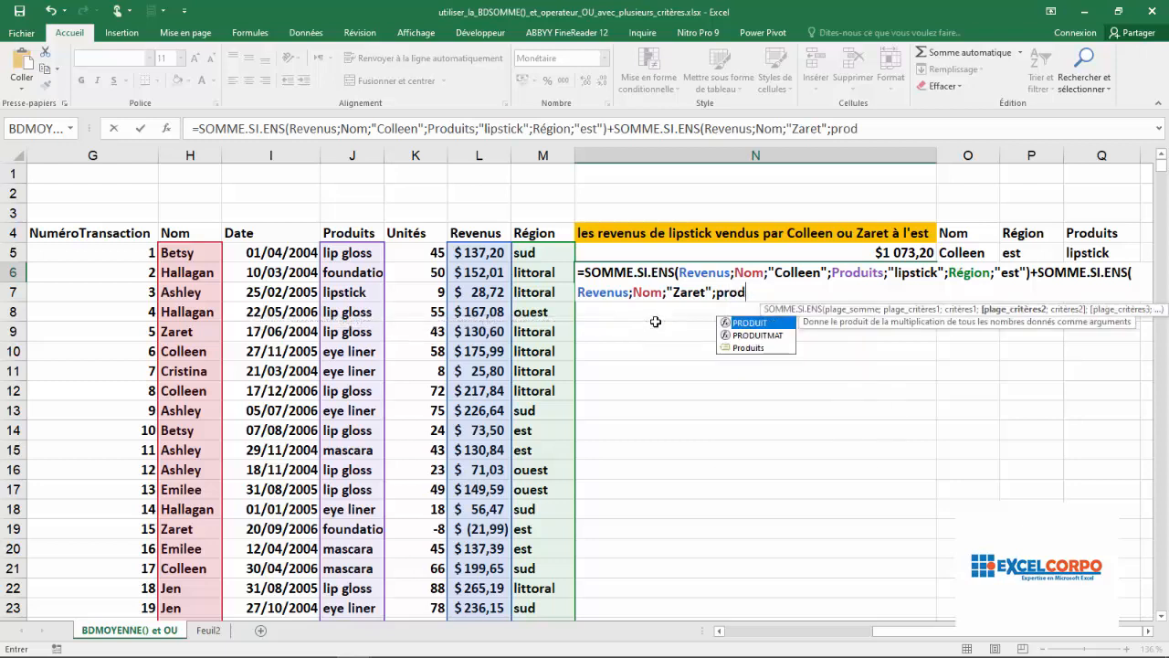
double_click(745, 345)
text(;")
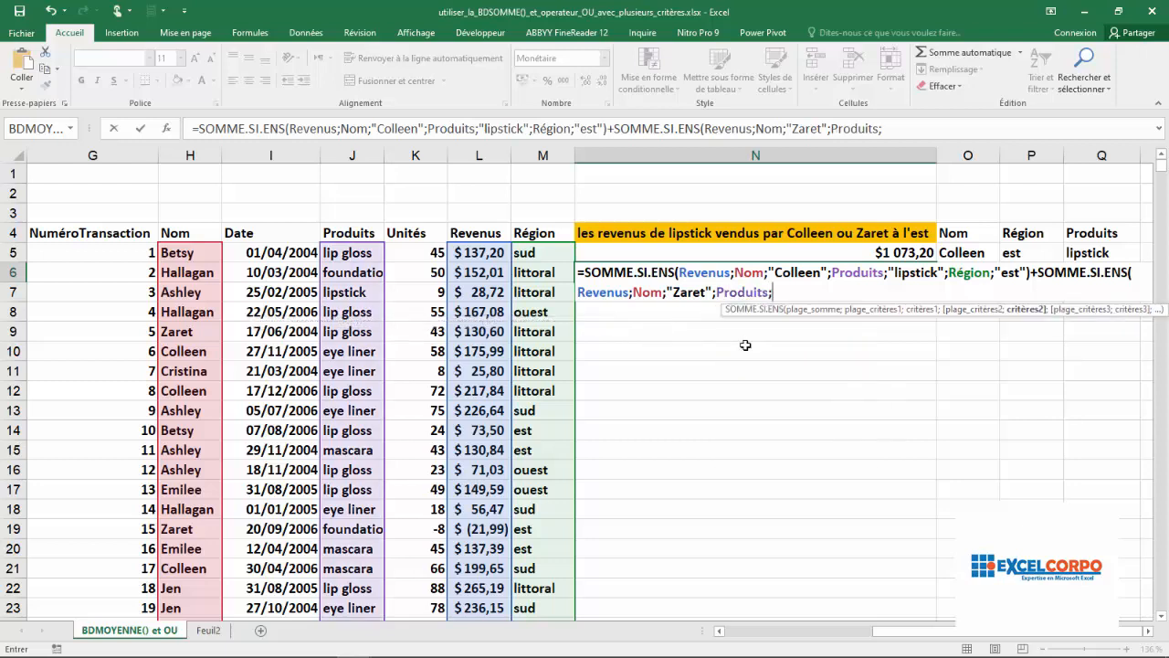
text(lipstick")
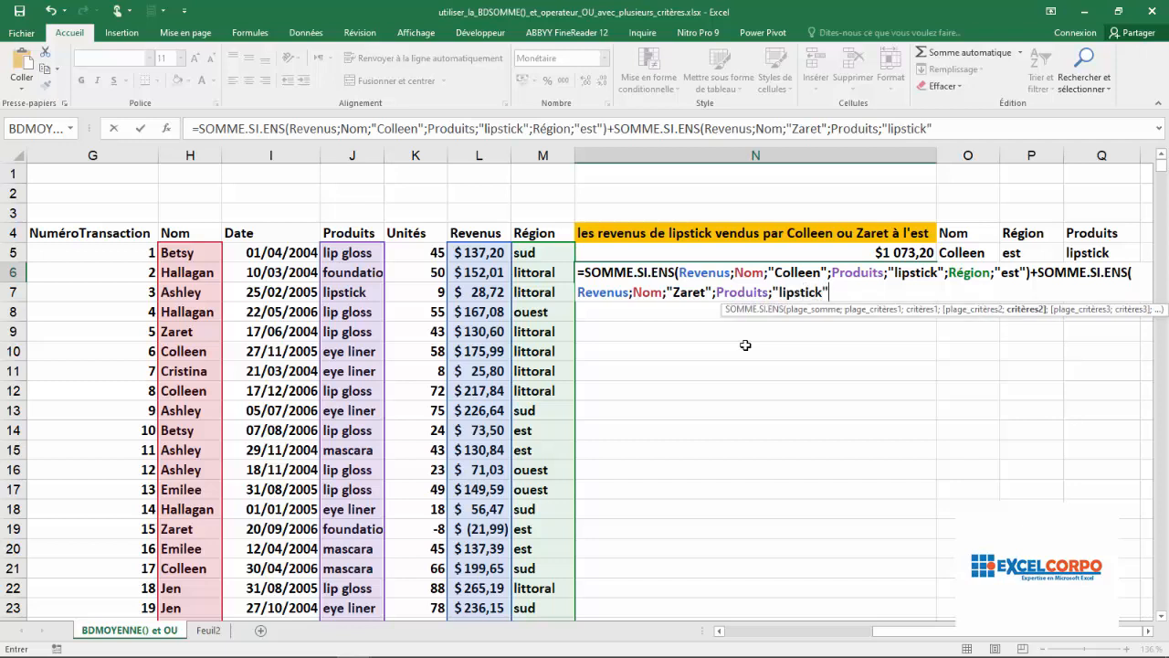
text(;)
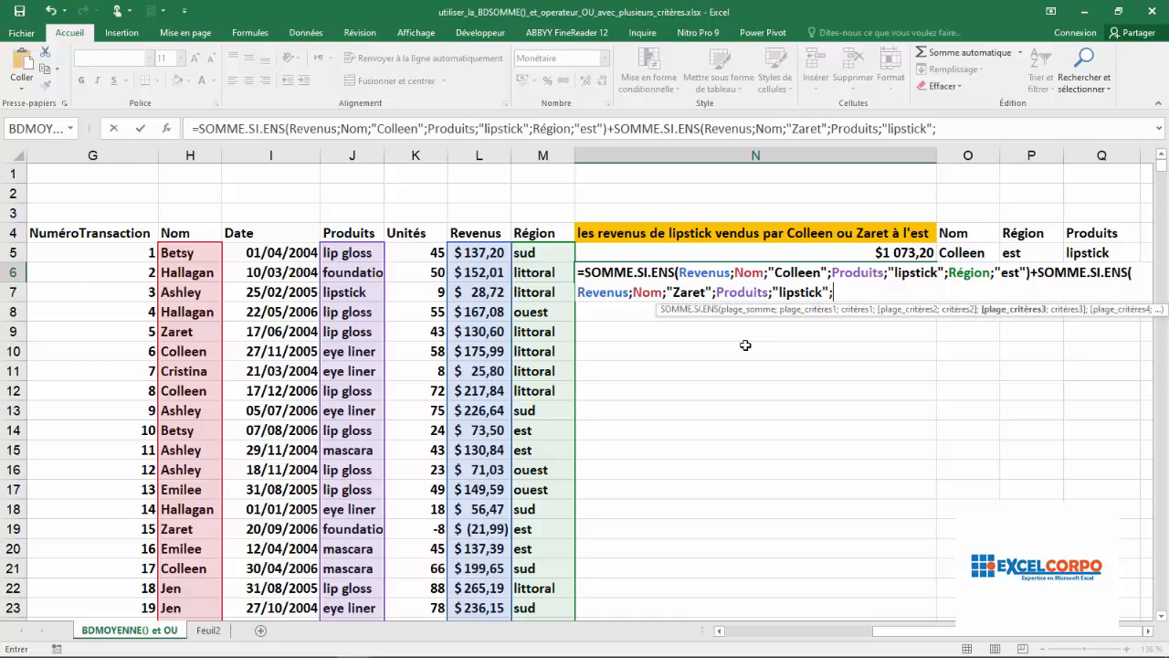
Step: Add Région with the criterion "est" to the second SOMME.SI.ENS, close its parenthesis and enter the N6 formula
text(r)
drag(986, 347, 986, 376)
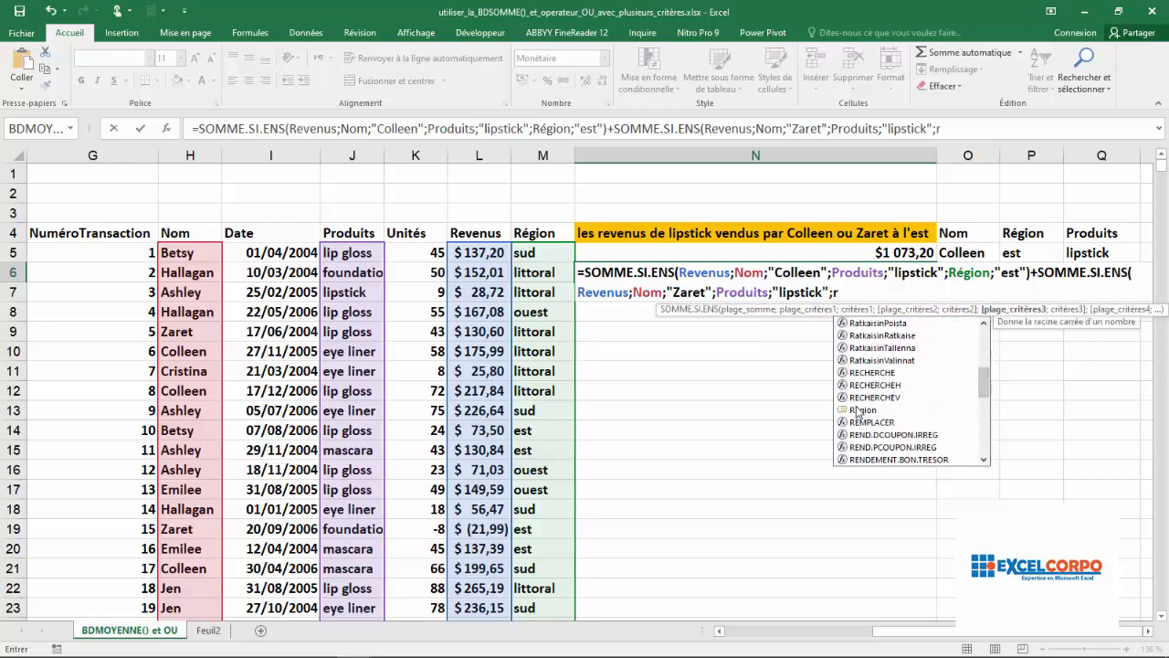
double_click(856, 407)
text(;")
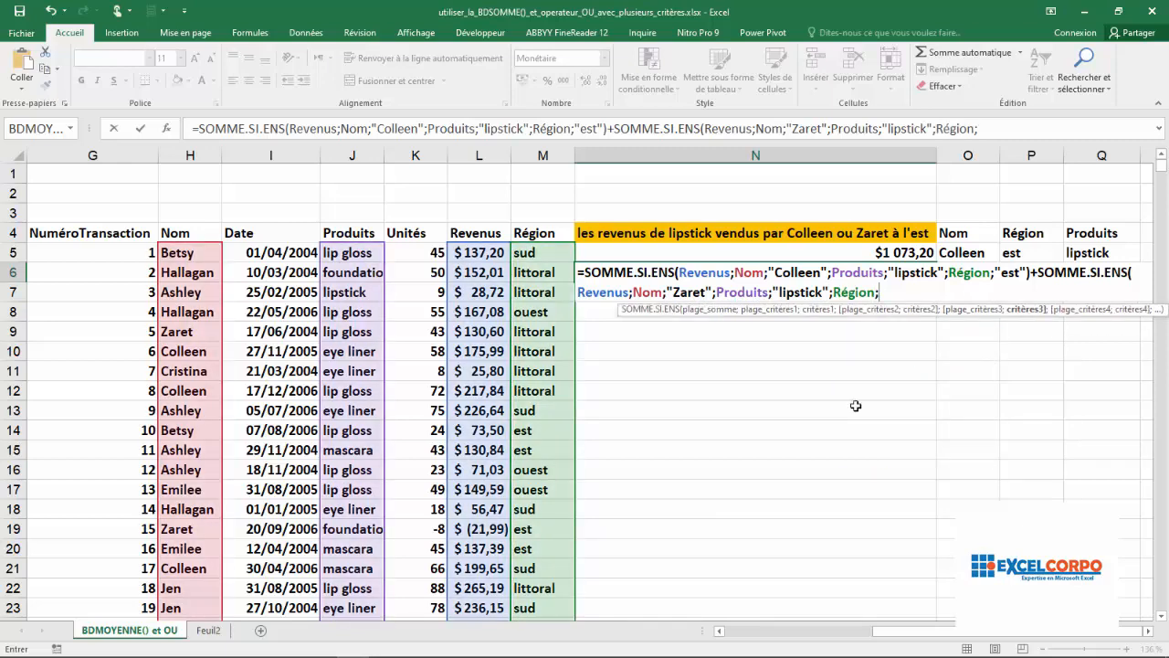
text(est"))
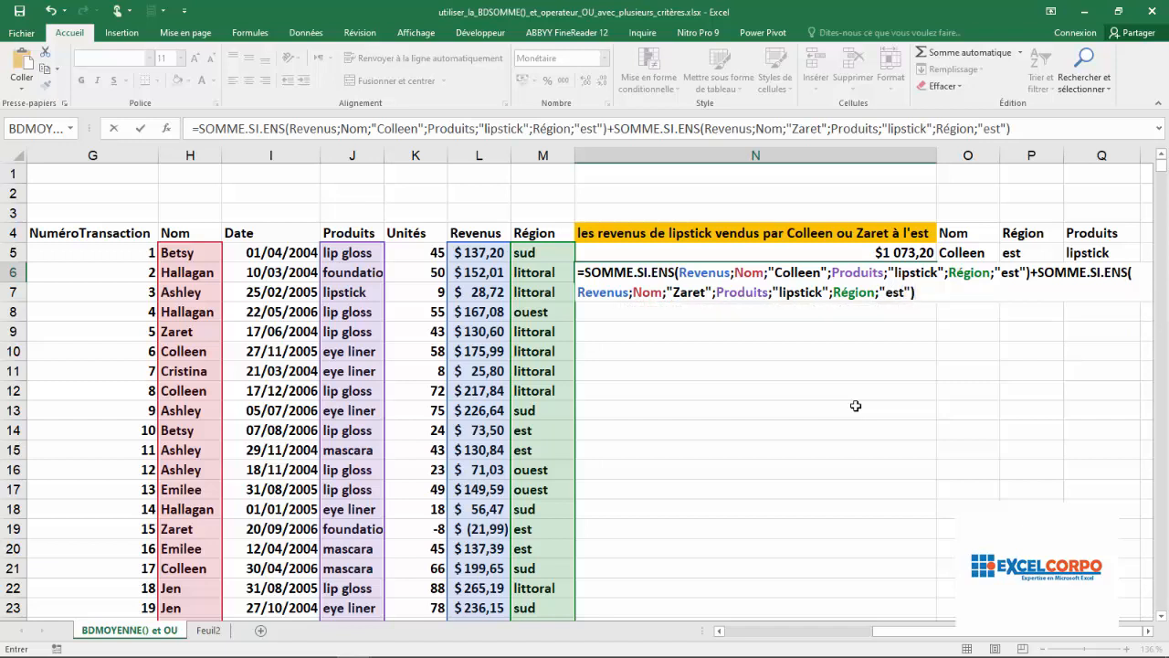
key(Return)
Step: Compare the SOMME.SI.ENS formula and result in N6 with the BDSOMME formula and result in N5
click(891, 267)
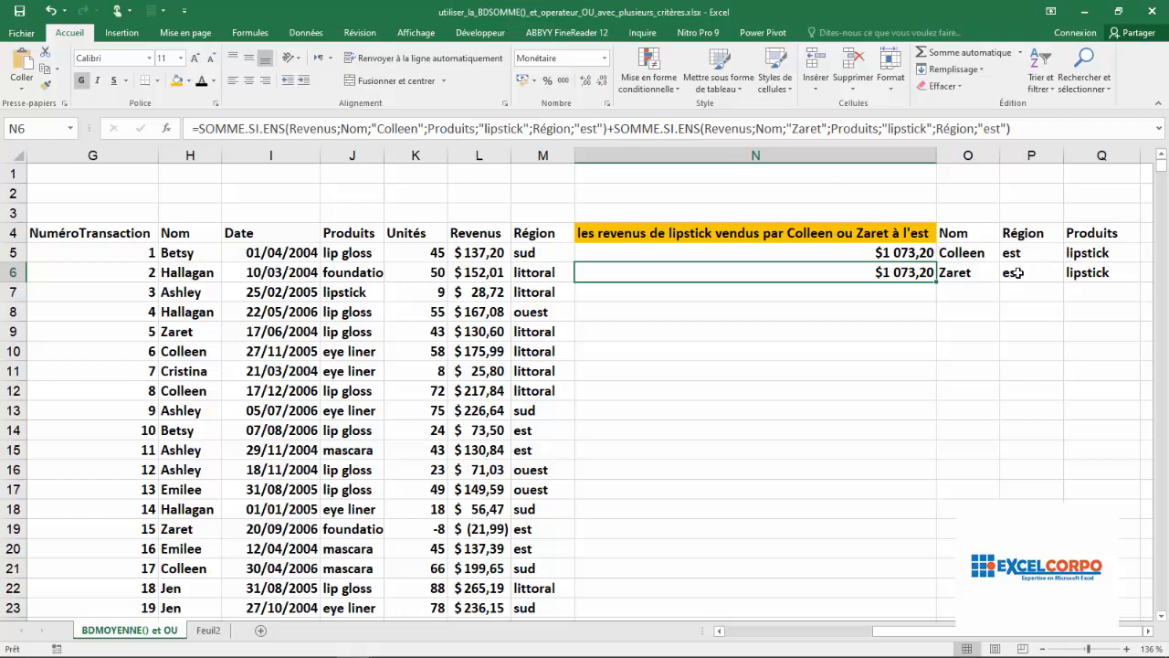
click(918, 253)
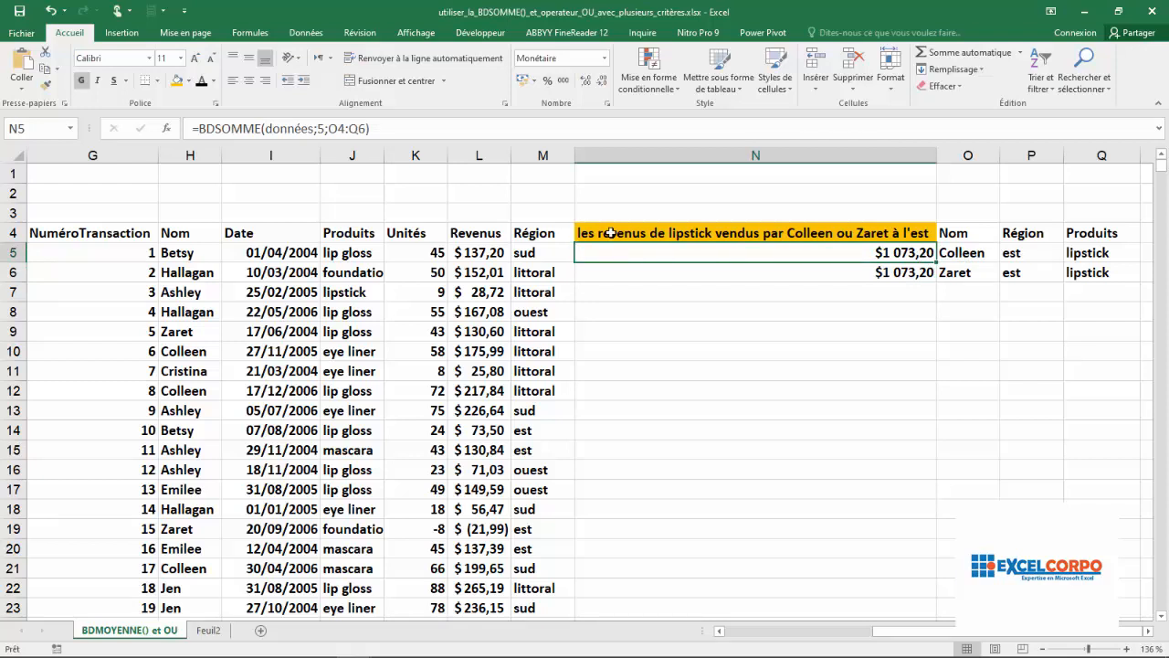
click(879, 270)
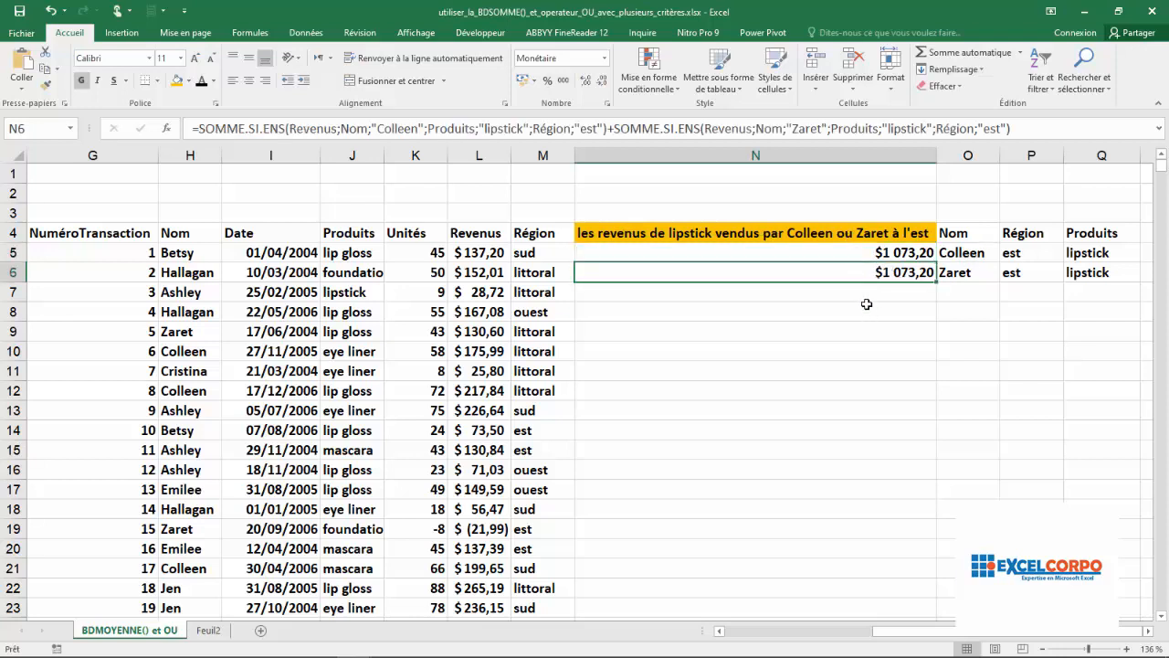
click(869, 252)
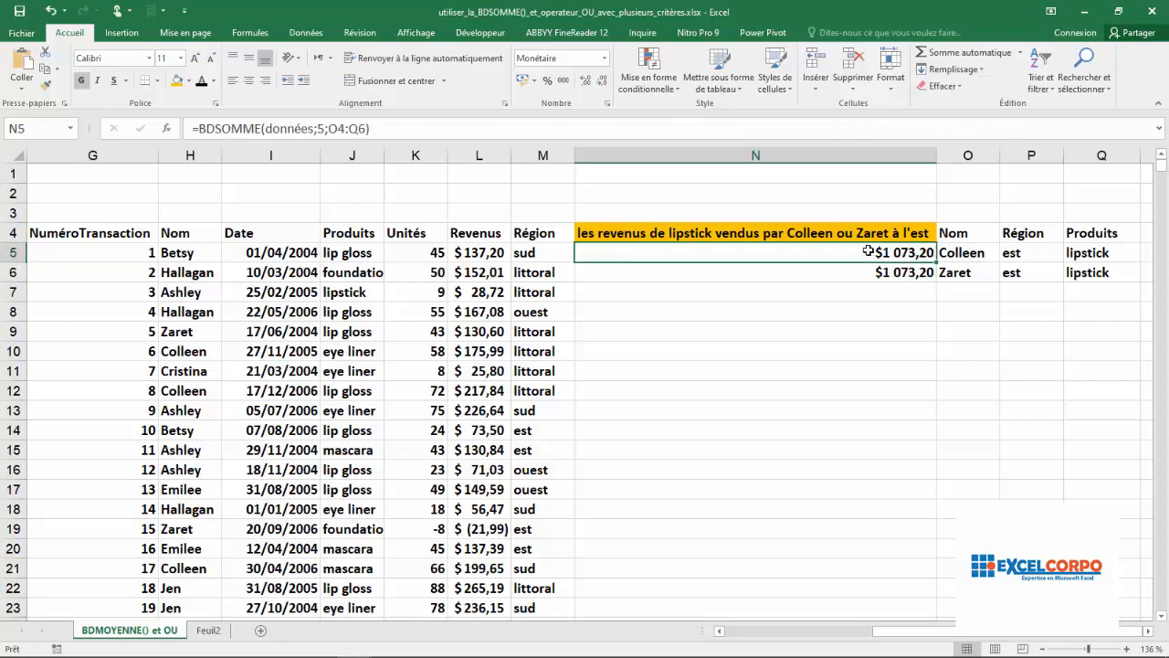
click(858, 274)
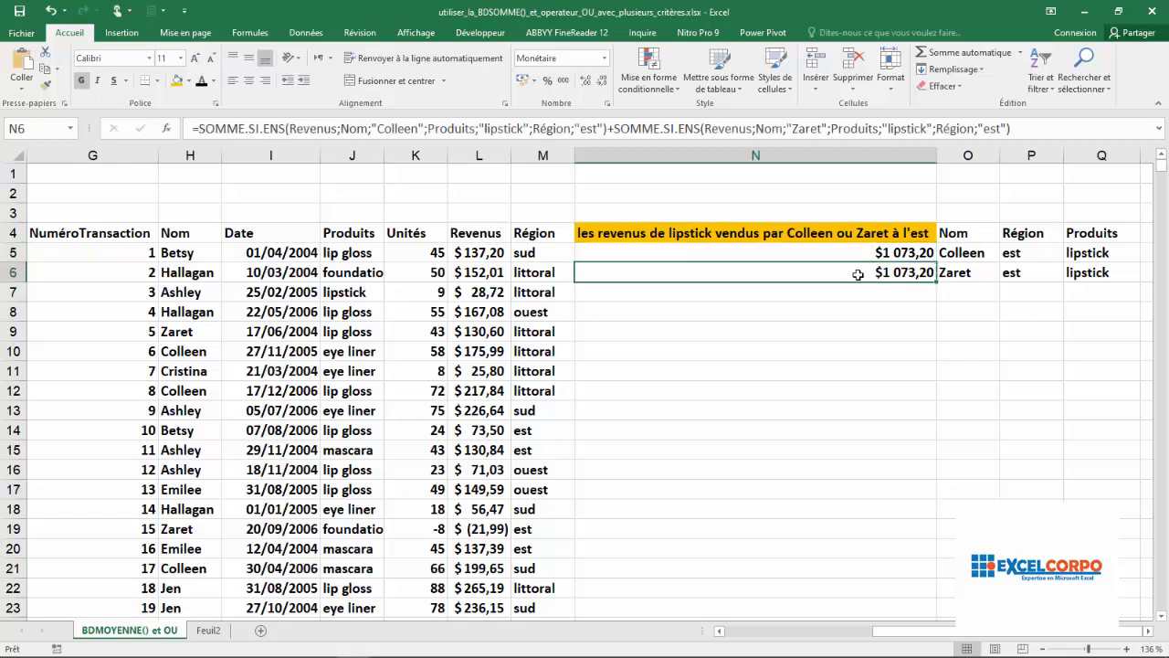